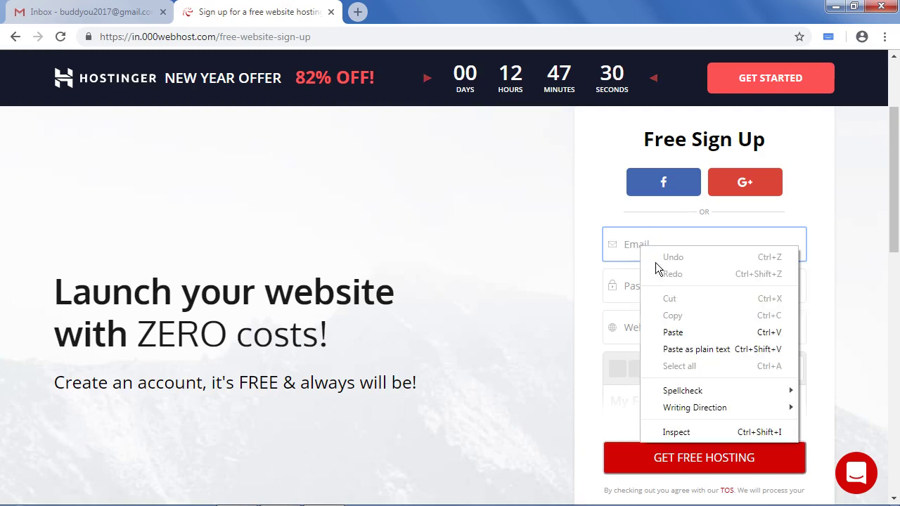
Step: Fill the sign-up form with the account e-mail, a password and website name 'free', and submit it
{"action": "left_click", "coordinate": [672, 327]}
{"action": "left_click", "coordinate": [640, 289]}
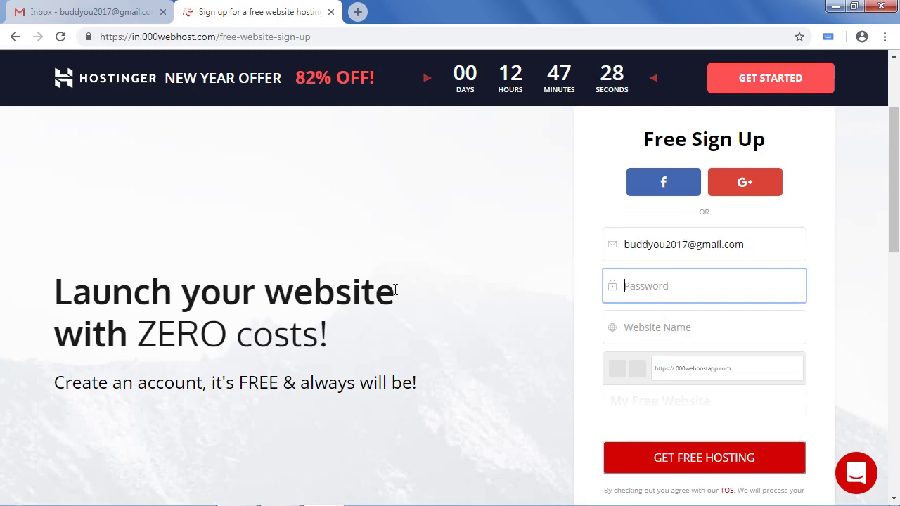
{"action": "type", "text": "••"}
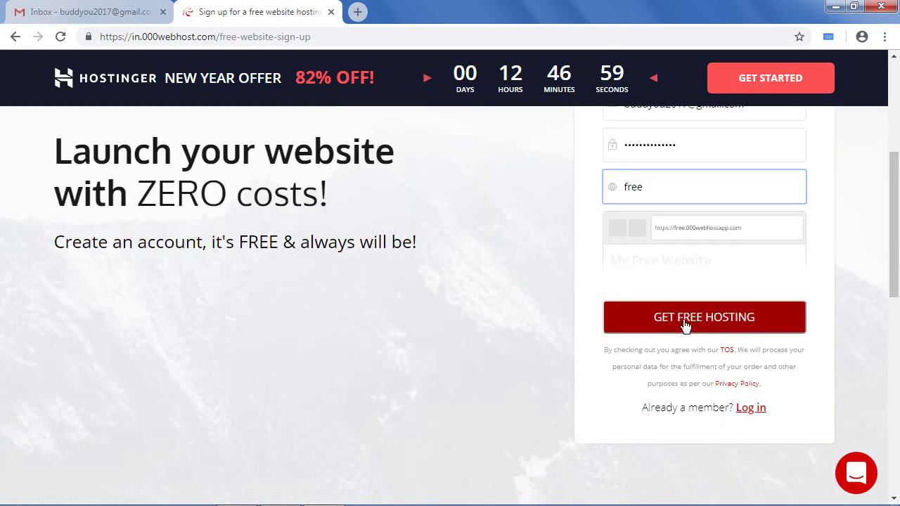
{"action": "scroll", "coordinate": [535, 339], "scroll_direction": "up", "scroll_amount": 3}
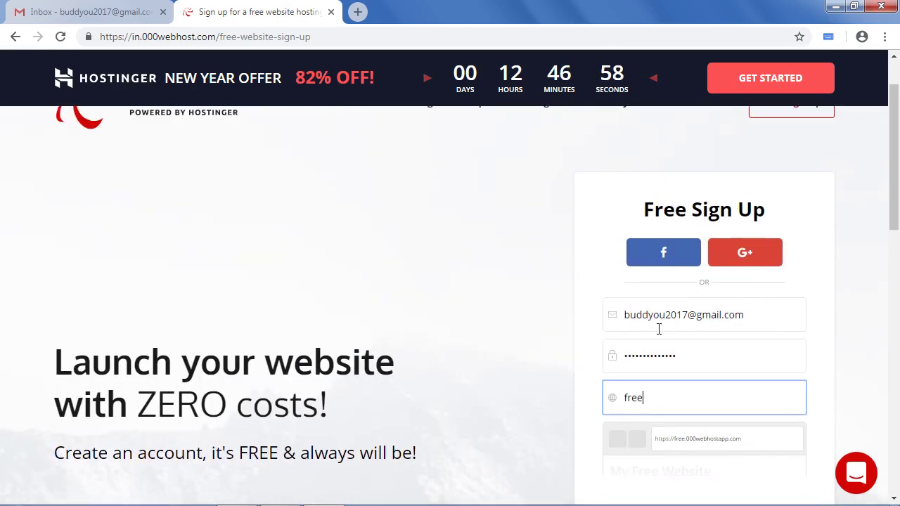
{"action": "scroll", "coordinate": [567, 373], "scroll_direction": "down", "scroll_amount": 3}
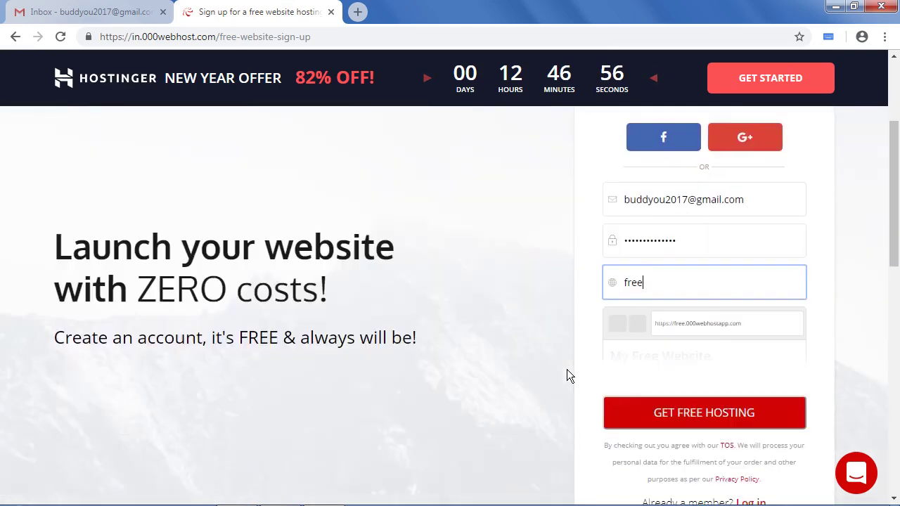
{"action": "left_click", "coordinate": [679, 334]}
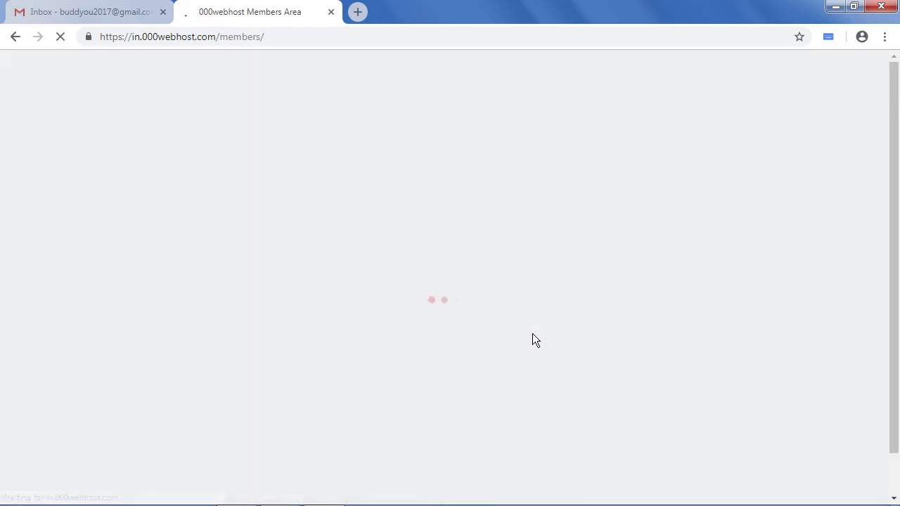
Step: Dismiss the Hostinger countdown offer banner in the Members Area
{"action": "scroll", "coordinate": [302, 387], "scroll_direction": "down", "scroll_amount": 1}
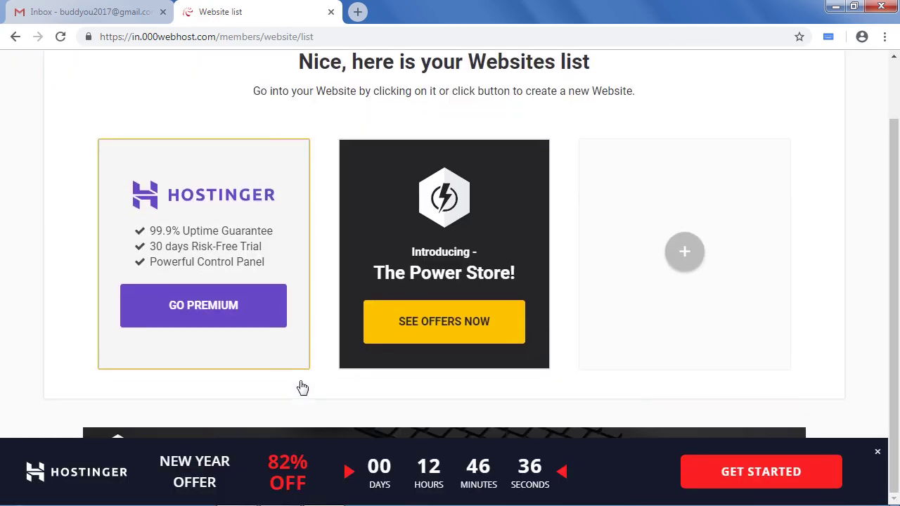
{"action": "left_click", "coordinate": [877, 454]}
{"action": "scroll", "coordinate": [618, 372], "scroll_direction": "up", "scroll_amount": 1}
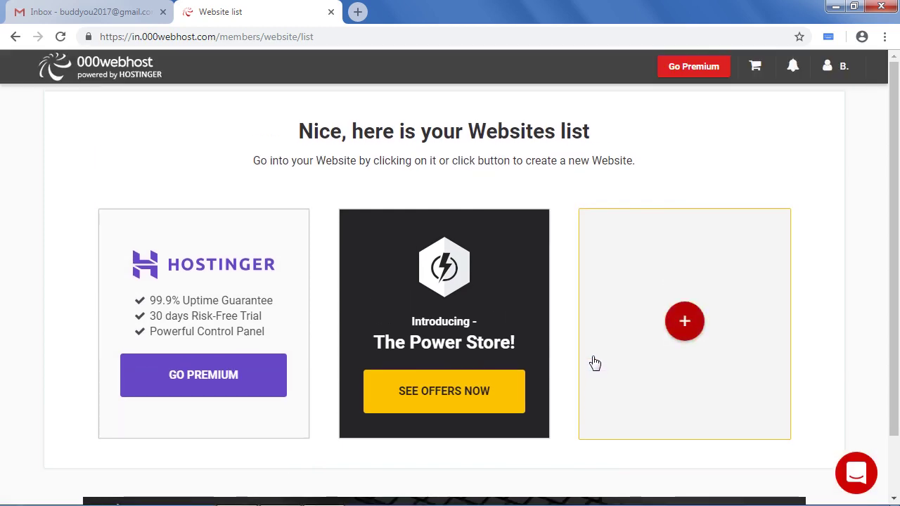
{"action": "scroll", "coordinate": [596, 348], "scroll_direction": "down", "scroll_amount": 1}
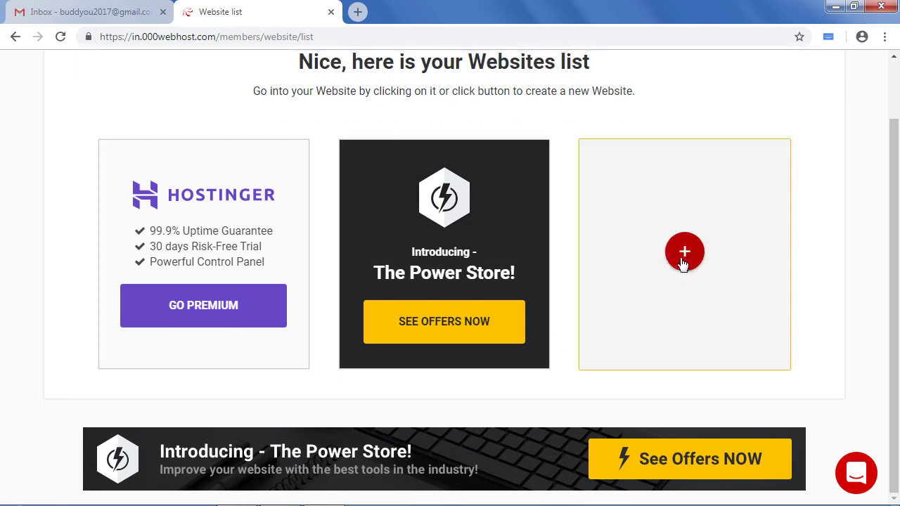
Step: Try adding a new website, acknowledge the e-mail confirmation notice, and review the unverified e-mail warning
{"action": "left_click", "coordinate": [681, 252]}
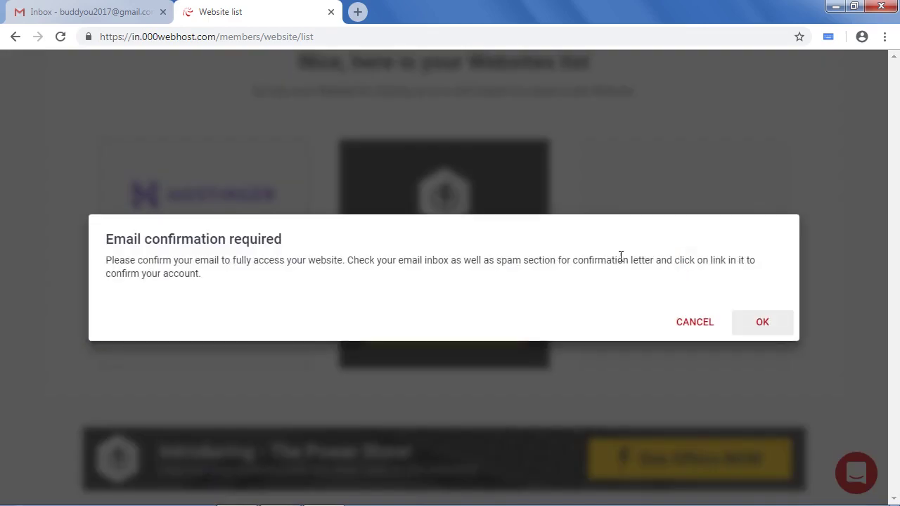
{"action": "left_click", "coordinate": [748, 328]}
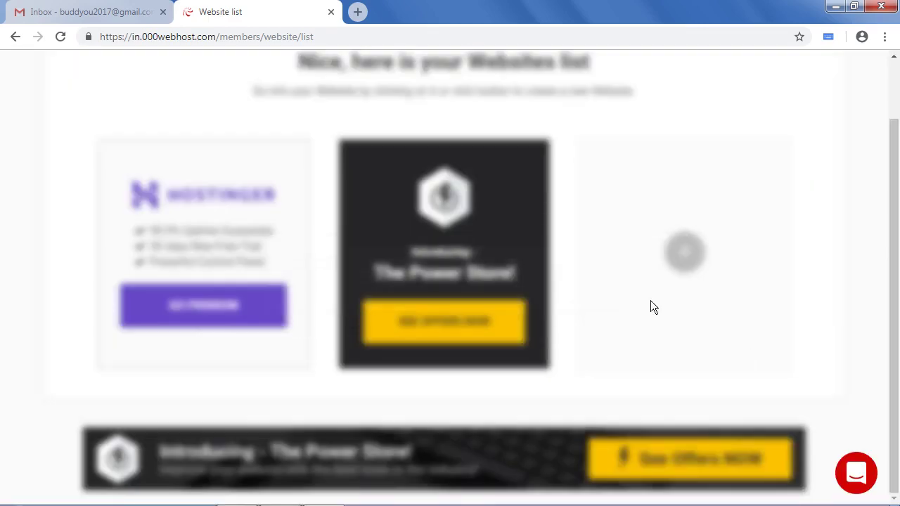
{"action": "scroll", "coordinate": [261, 265], "scroll_direction": "up", "scroll_amount": 2}
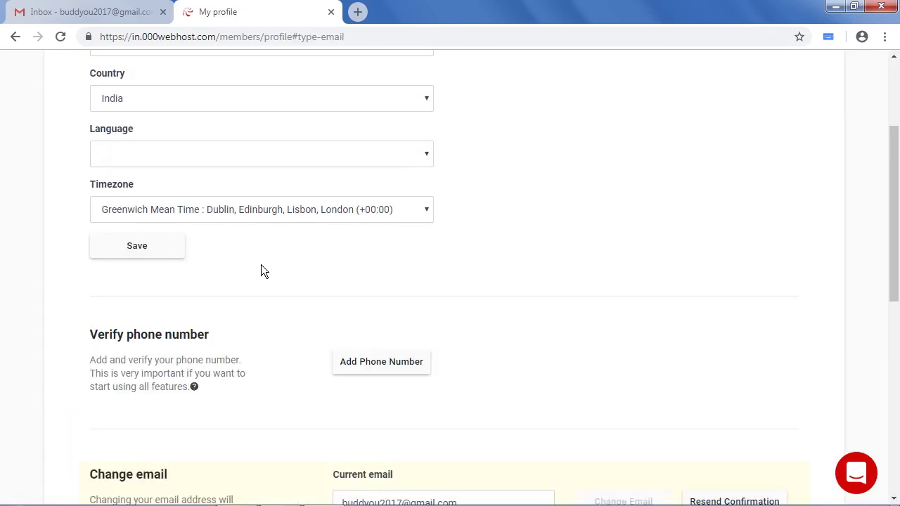
{"action": "scroll", "coordinate": [260, 271], "scroll_direction": "down", "scroll_amount": 4}
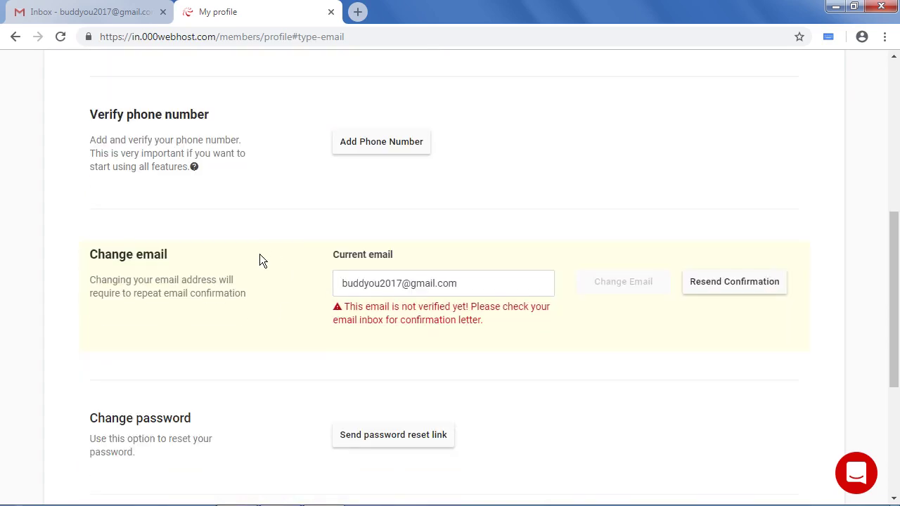
{"action": "scroll", "coordinate": [397, 282], "scroll_direction": "down", "scroll_amount": 1}
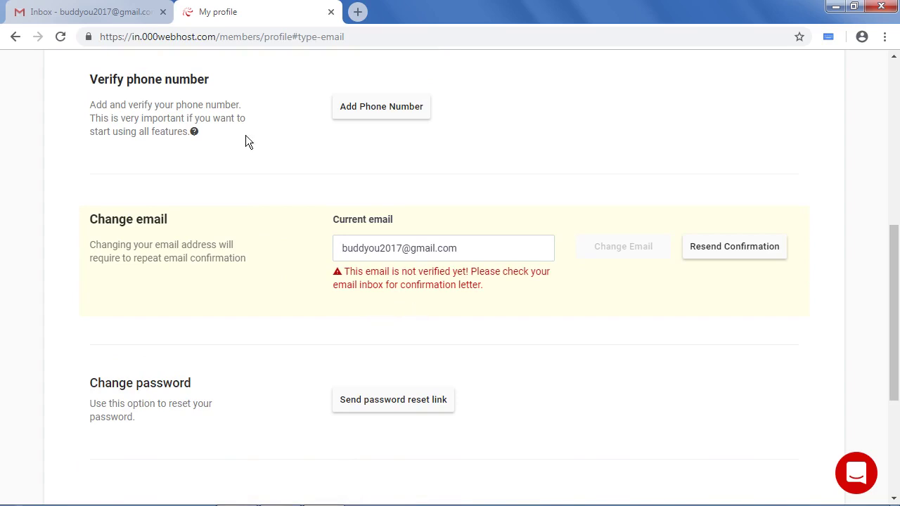
{"action": "left_click", "coordinate": [106, 12]}
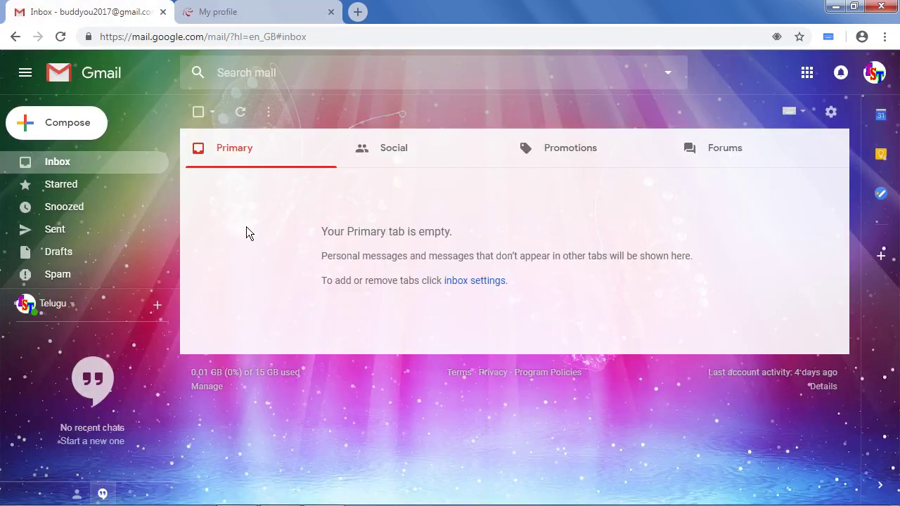
{"action": "left_click", "coordinate": [68, 275]}
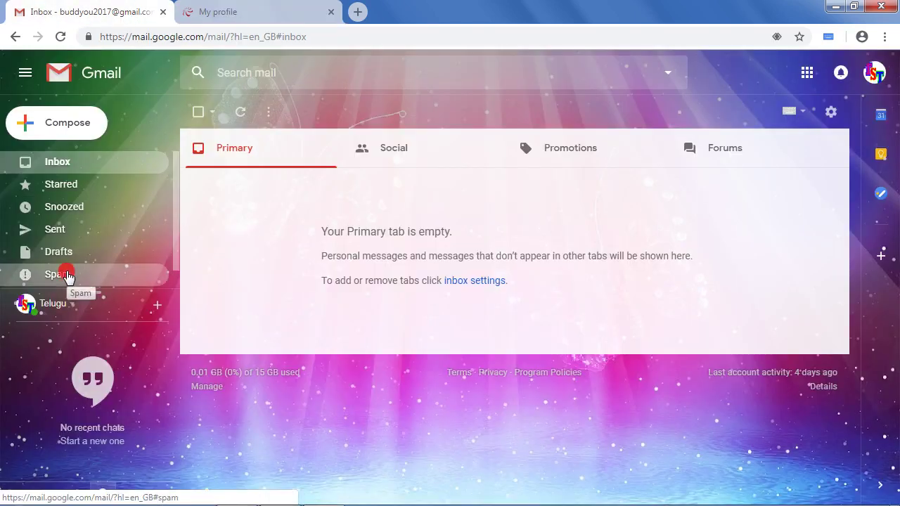
{"action": "left_click", "coordinate": [59, 162]}
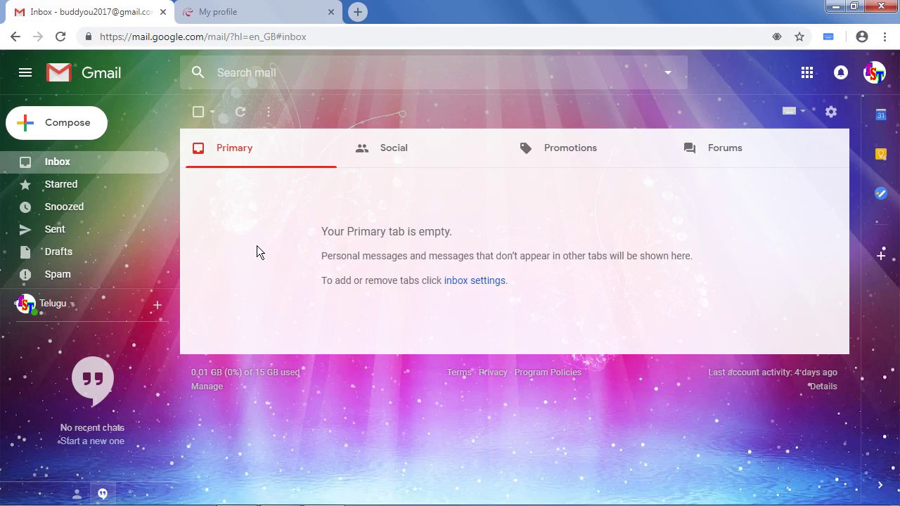
Step: Set profile language to English and timezone to Chennai, Kolkata, Mumbai, New Delhi (+05:30), and save
{"action": "left_click", "coordinate": [253, 12]}
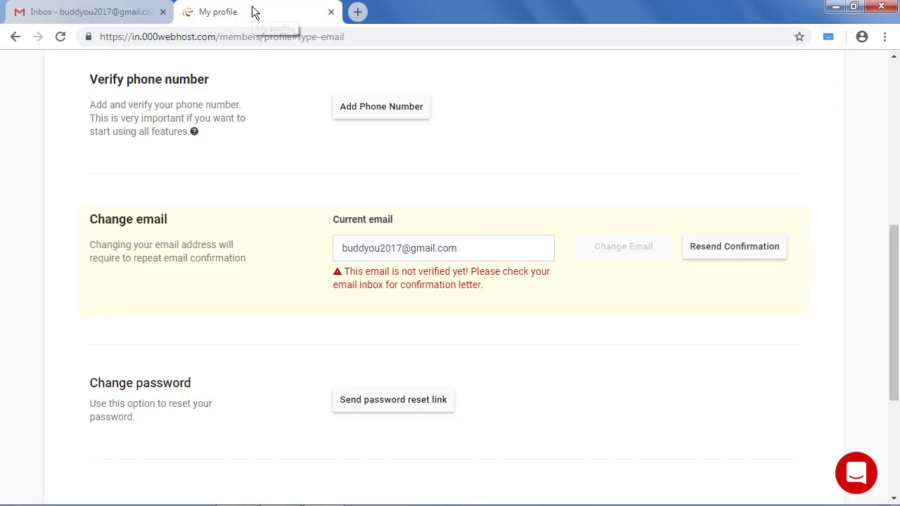
{"action": "scroll", "coordinate": [287, 260], "scroll_direction": "up", "scroll_amount": 6}
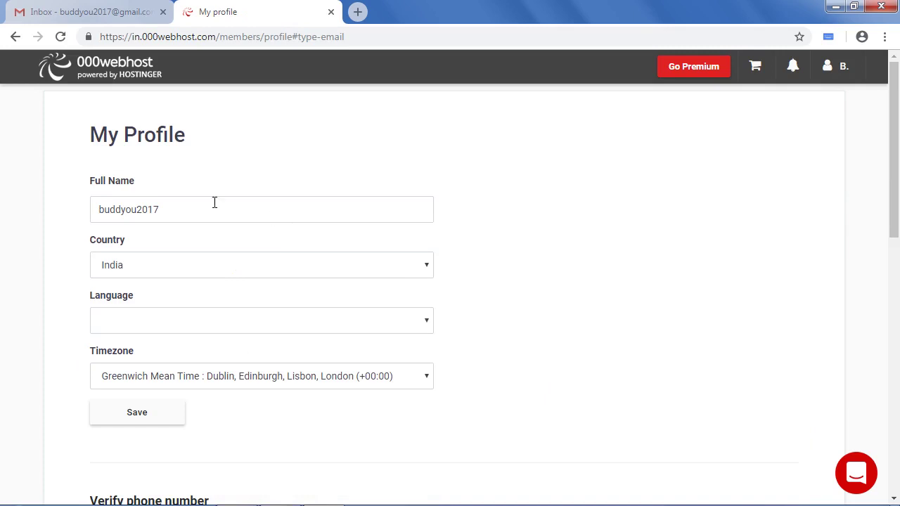
{"action": "scroll", "coordinate": [211, 218], "scroll_direction": "down", "scroll_amount": 1}
{"action": "scroll", "coordinate": [204, 229], "scroll_direction": "down", "scroll_amount": 2}
{"action": "left_click", "coordinate": [214, 183]}
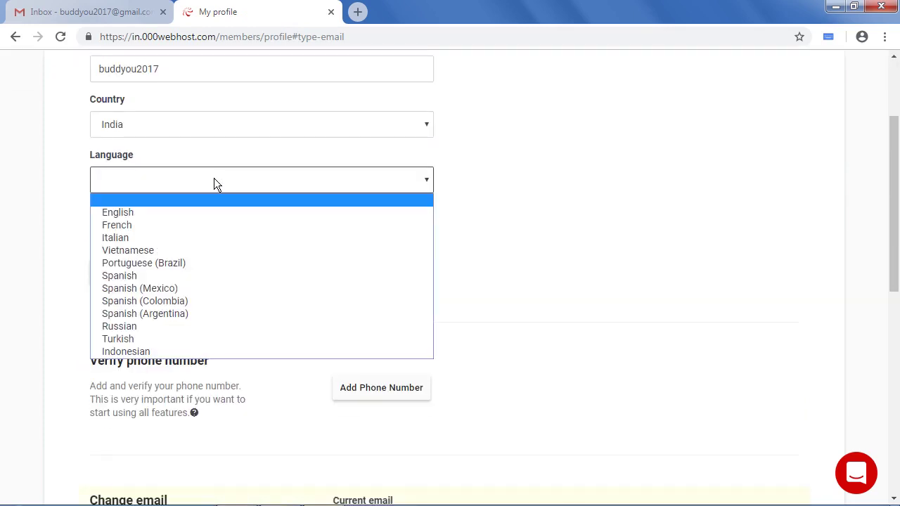
{"action": "left_click", "coordinate": [177, 212]}
{"action": "scroll", "coordinate": [434, 243], "scroll_direction": "up", "scroll_amount": 2}
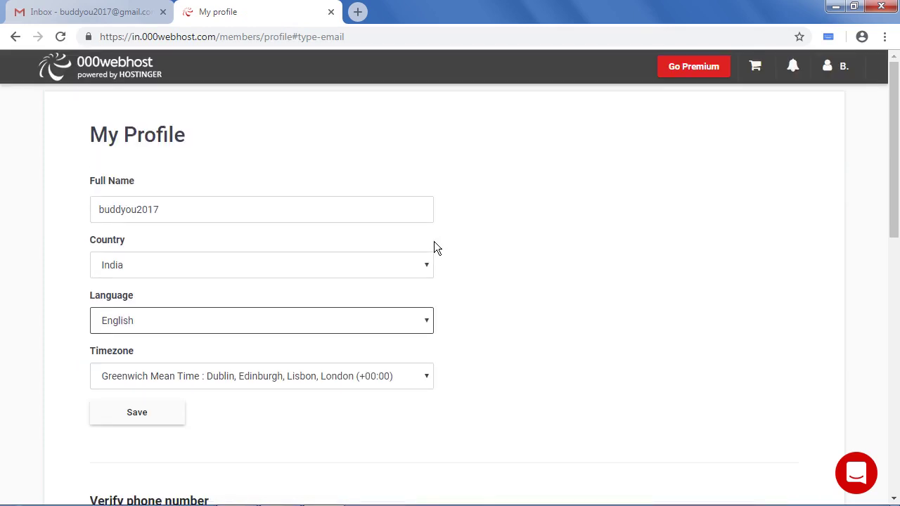
{"action": "scroll", "coordinate": [287, 217], "scroll_direction": "down", "scroll_amount": 2}
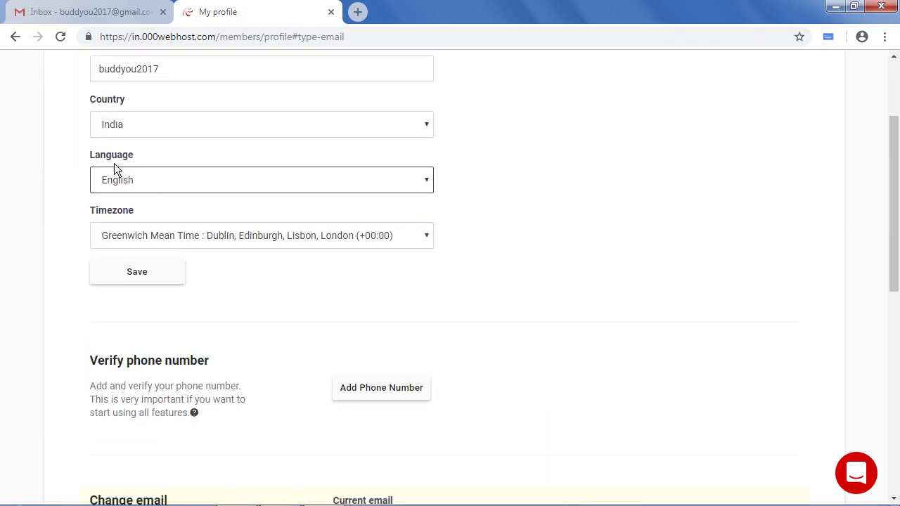
{"action": "scroll", "coordinate": [172, 227], "scroll_direction": "down", "scroll_amount": 1}
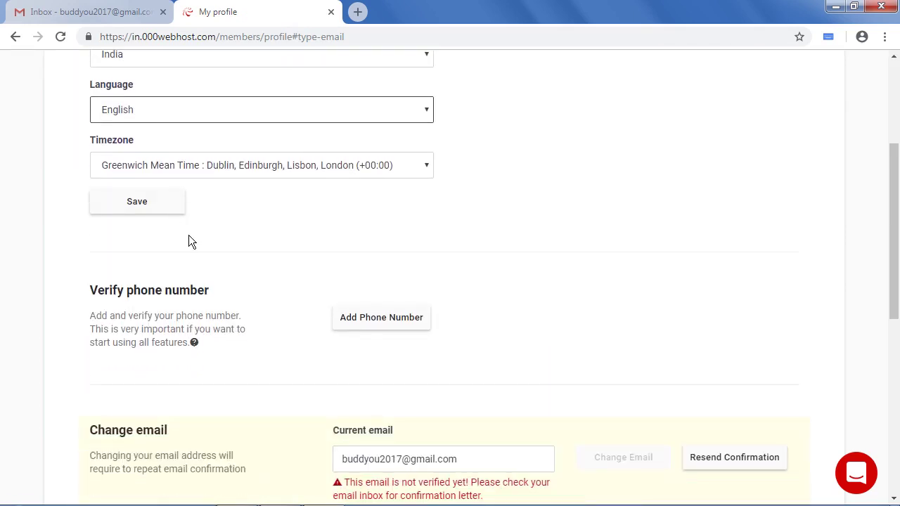
{"action": "left_click", "coordinate": [254, 163]}
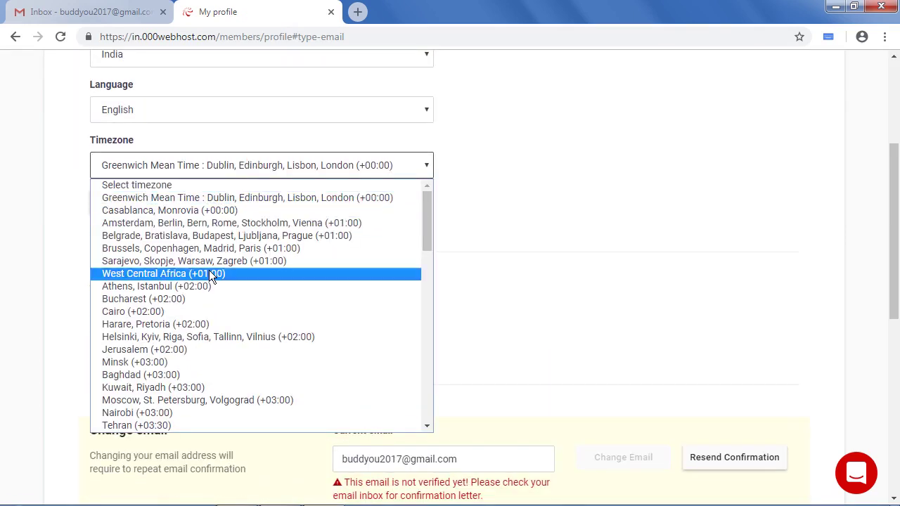
{"action": "left_click", "coordinate": [234, 309]}
{"action": "left_click", "coordinate": [146, 205]}
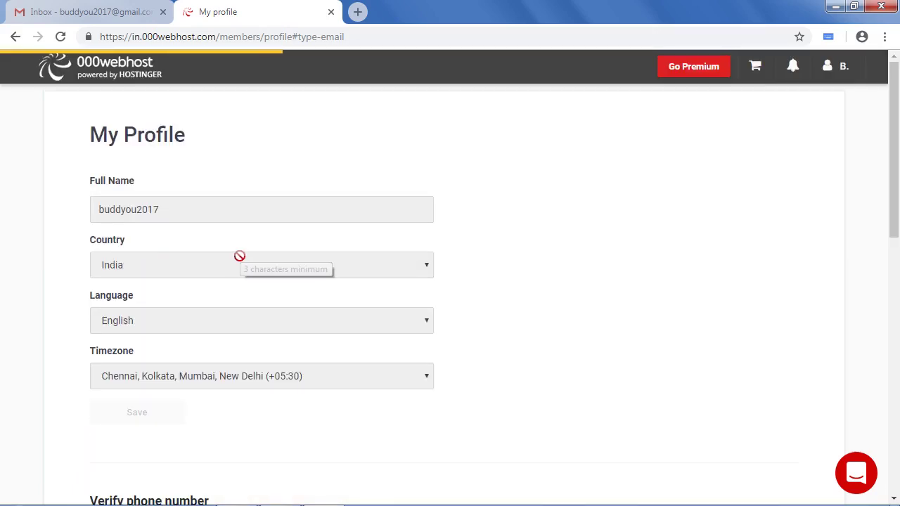
Step: Resend the 000webhost confirmation e-mail and check Gmail for it
{"action": "left_click", "coordinate": [72, 10]}
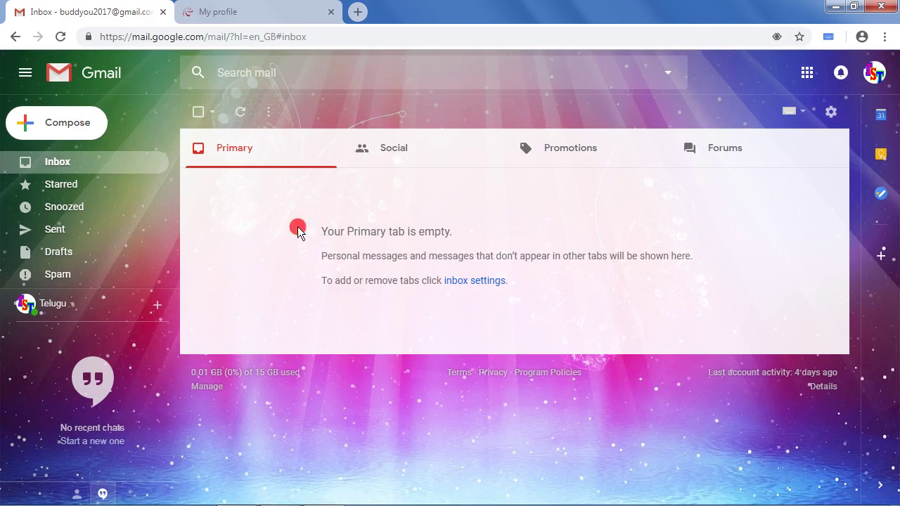
{"action": "left_click", "coordinate": [266, 12]}
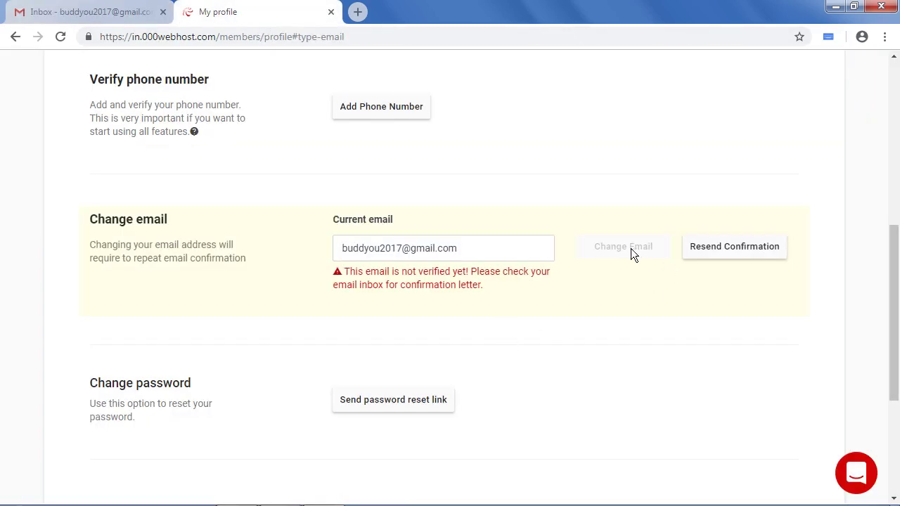
{"action": "left_click", "coordinate": [475, 255]}
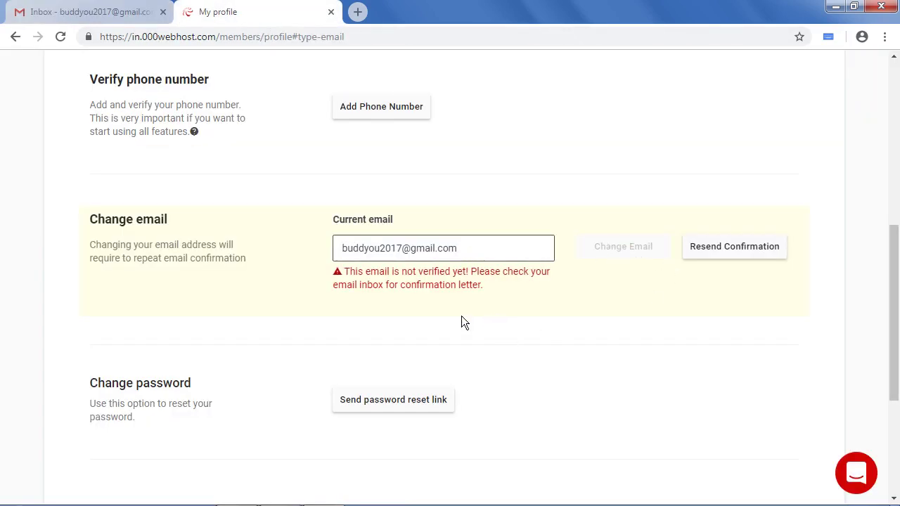
{"action": "left_click", "coordinate": [715, 253]}
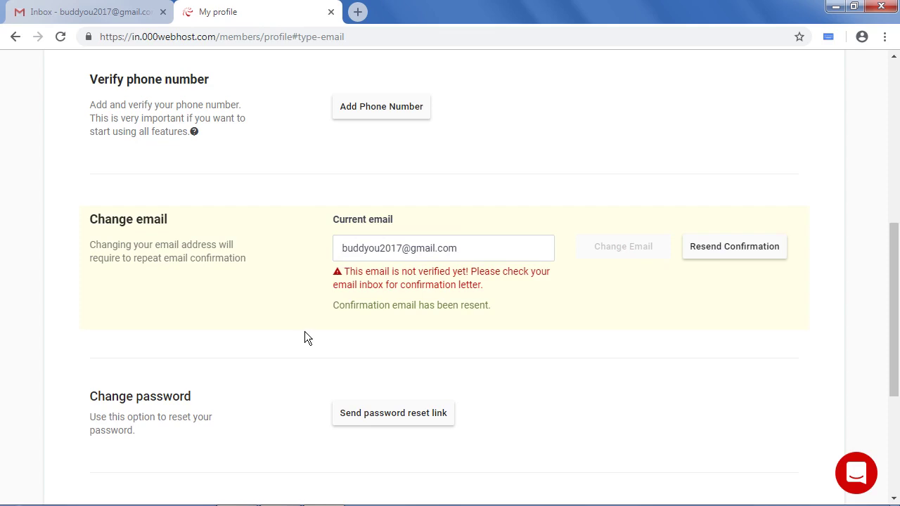
{"action": "scroll", "coordinate": [304, 336], "scroll_direction": "down", "scroll_amount": 2}
{"action": "scroll", "coordinate": [291, 336], "scroll_direction": "up", "scroll_amount": 5}
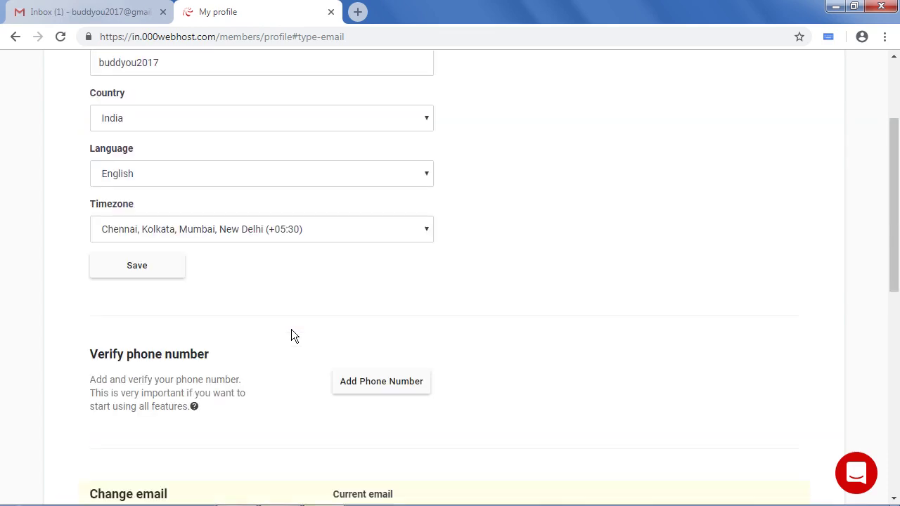
{"action": "left_click", "coordinate": [113, 11]}
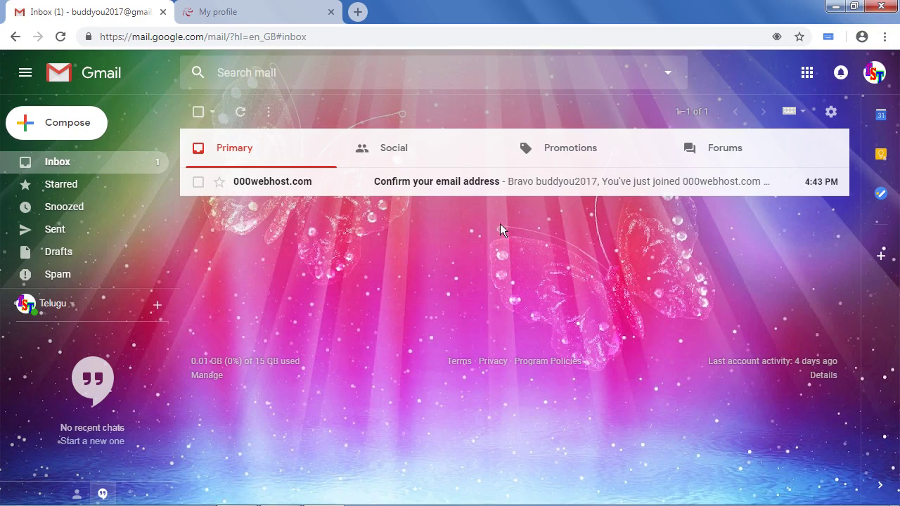
Step: Open the 'Confirm your email address' message and open its verify link in a new tab
{"action": "left_click", "coordinate": [420, 183]}
{"action": "scroll", "coordinate": [521, 316], "scroll_direction": "down", "scroll_amount": 3}
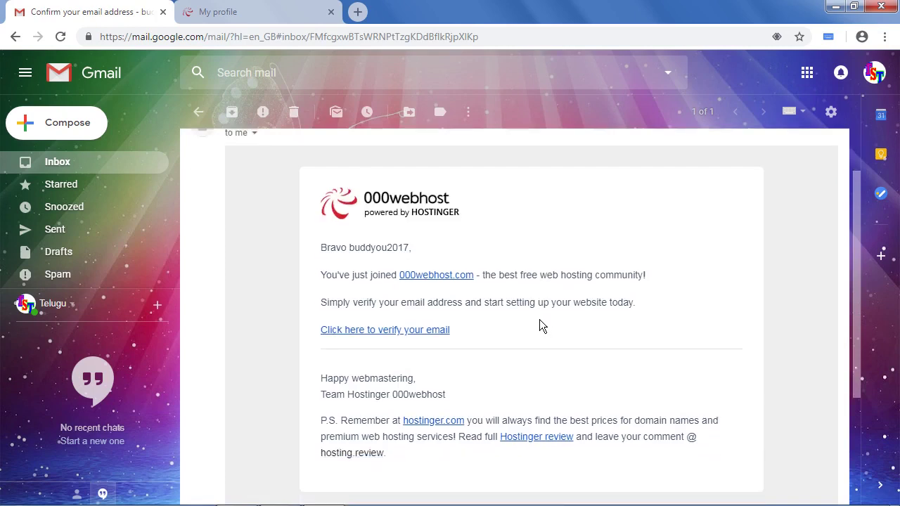
{"action": "scroll", "coordinate": [539, 320], "scroll_direction": "down", "scroll_amount": 1}
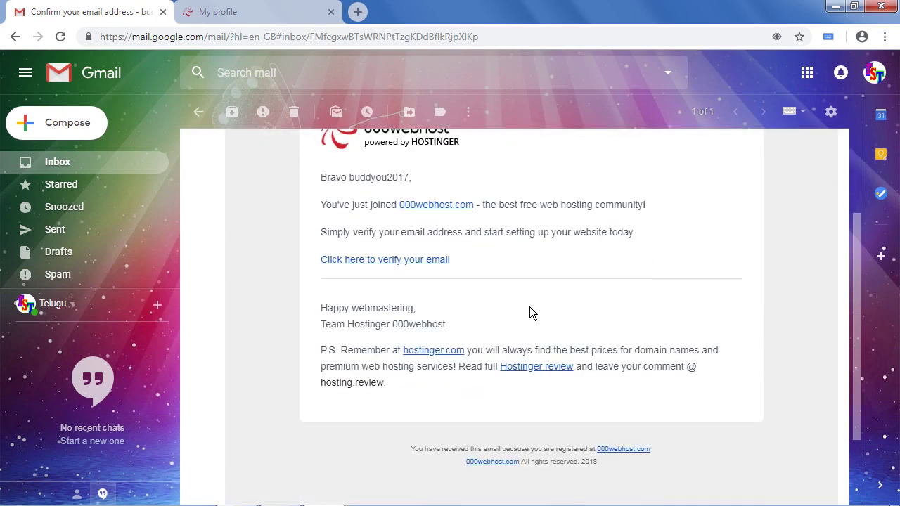
{"action": "right_click", "coordinate": [351, 266]}
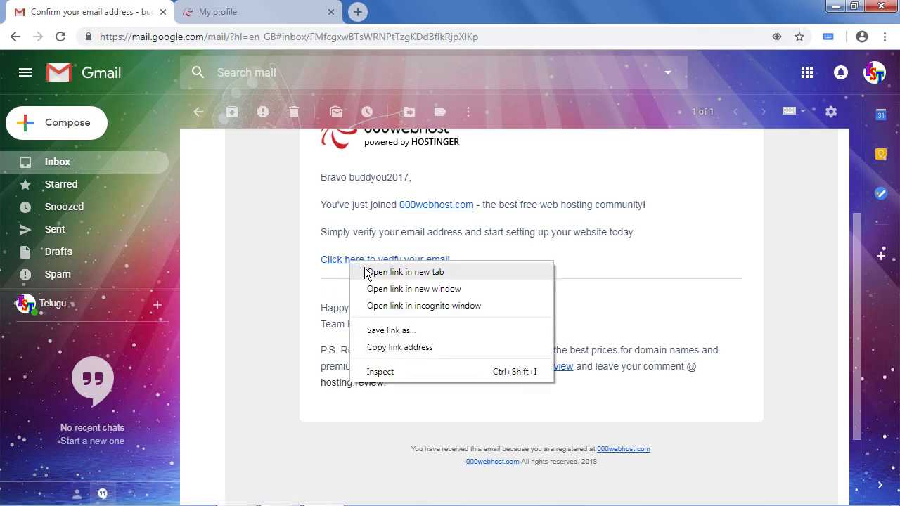
{"action": "left_click", "coordinate": [388, 275]}
{"action": "left_click", "coordinate": [257, 12]}
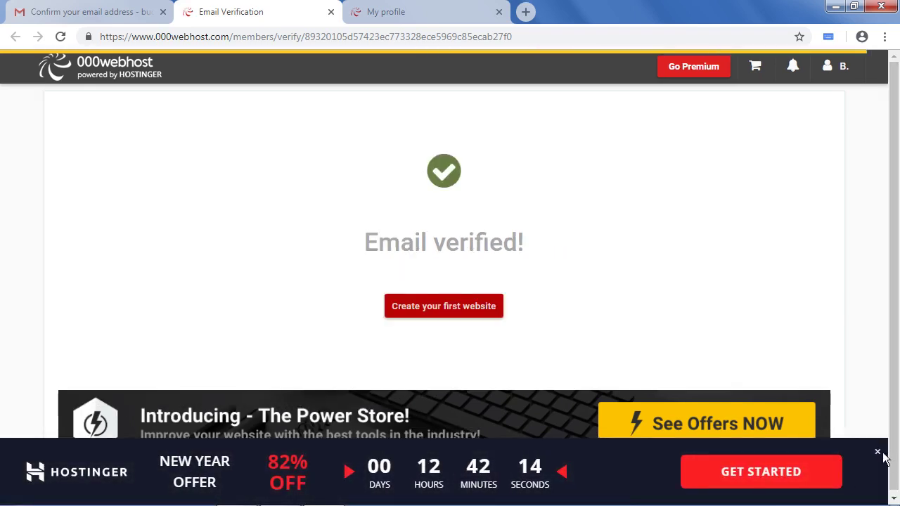
Step: Dismiss the offer banner and start the first website with reason 'build a blog or personal website'
{"action": "left_click", "coordinate": [876, 452]}
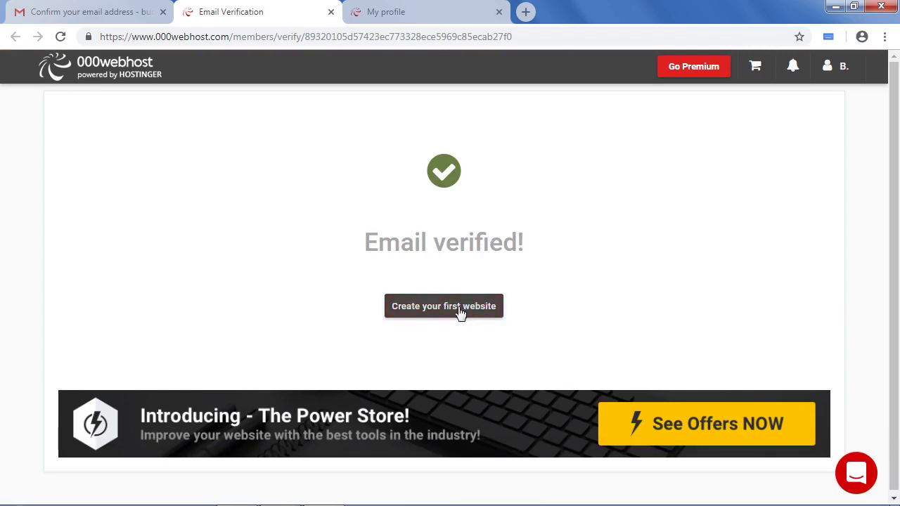
{"action": "left_click", "coordinate": [435, 314]}
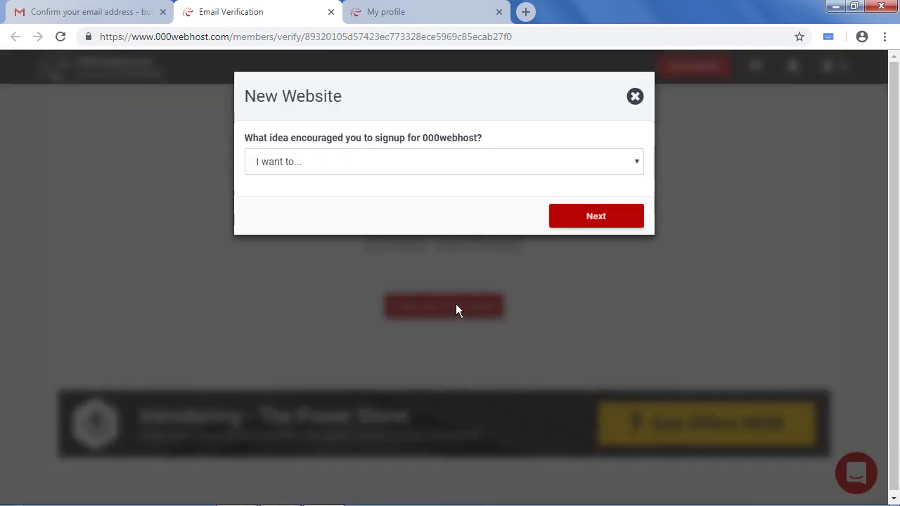
{"action": "left_click", "coordinate": [362, 159]}
{"action": "left_click", "coordinate": [317, 219]}
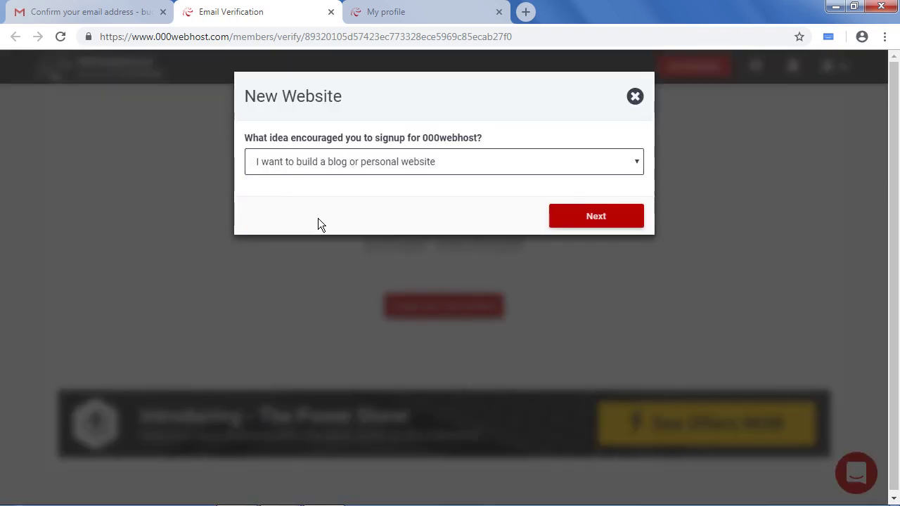
{"action": "left_click", "coordinate": [295, 173]}
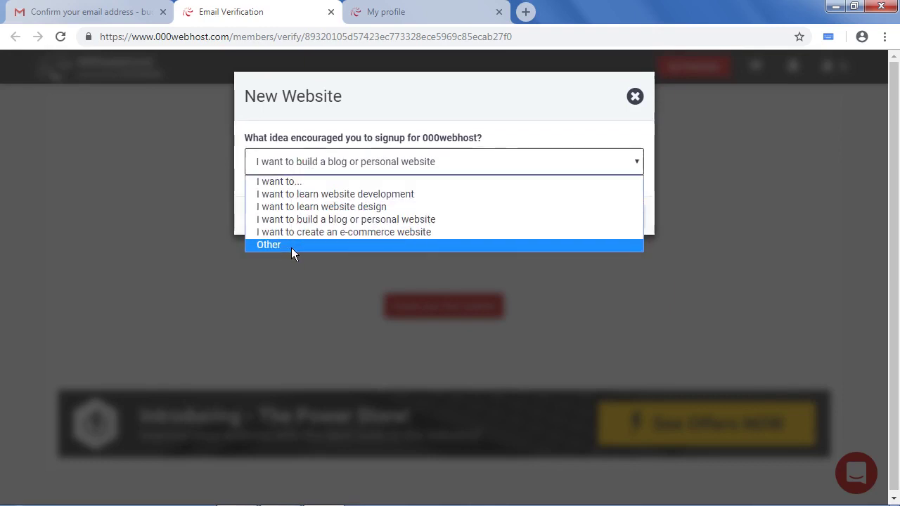
{"action": "left_click", "coordinate": [313, 154]}
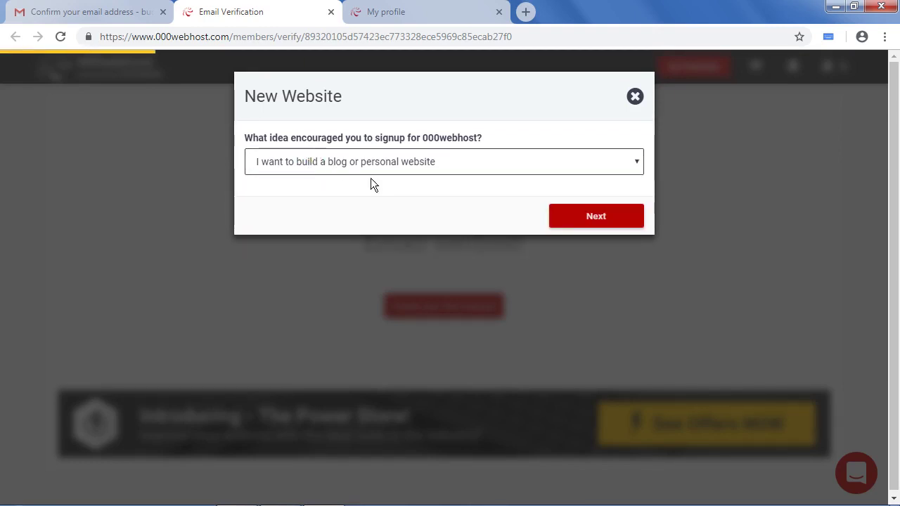
{"action": "left_click", "coordinate": [578, 216]}
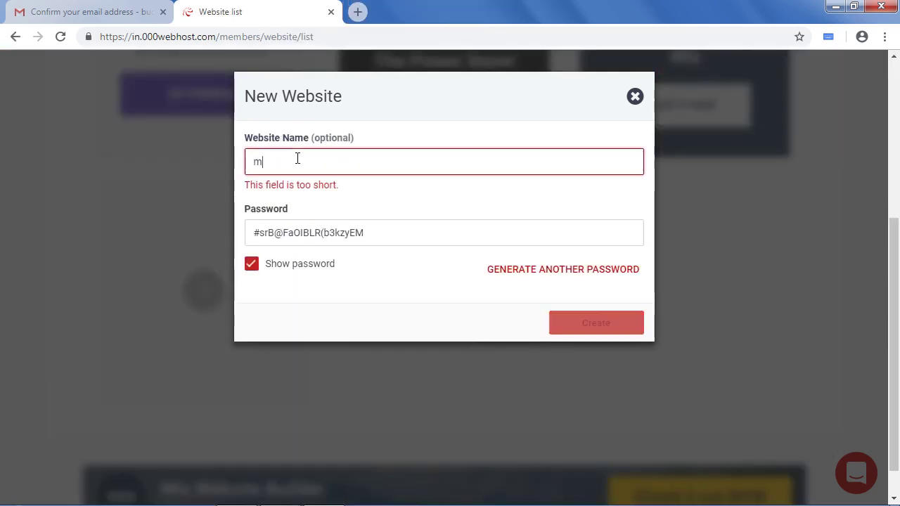
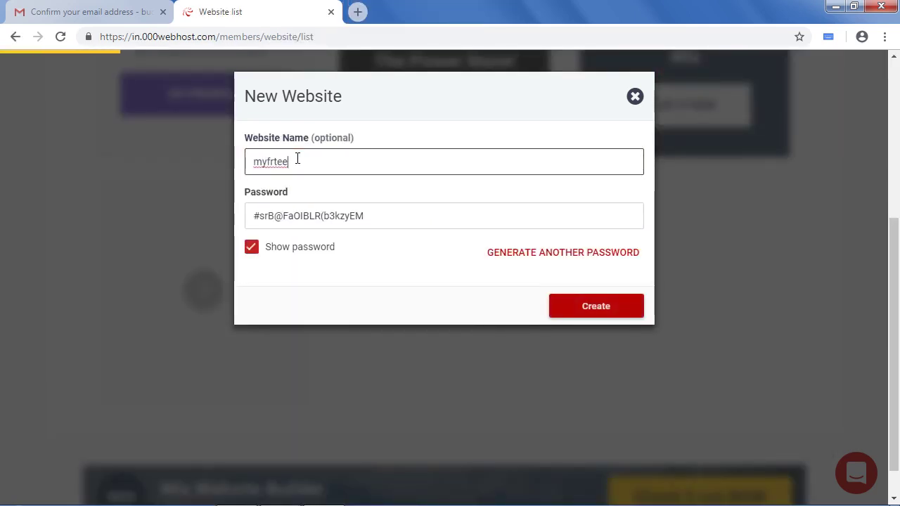
Step: Name the website 'meefree', replace the generated password with your own, and create it
{"action": "key", "text": "Left"}
{"action": "key", "text": "Left"}
{"action": "key", "text": "BackSpace"}
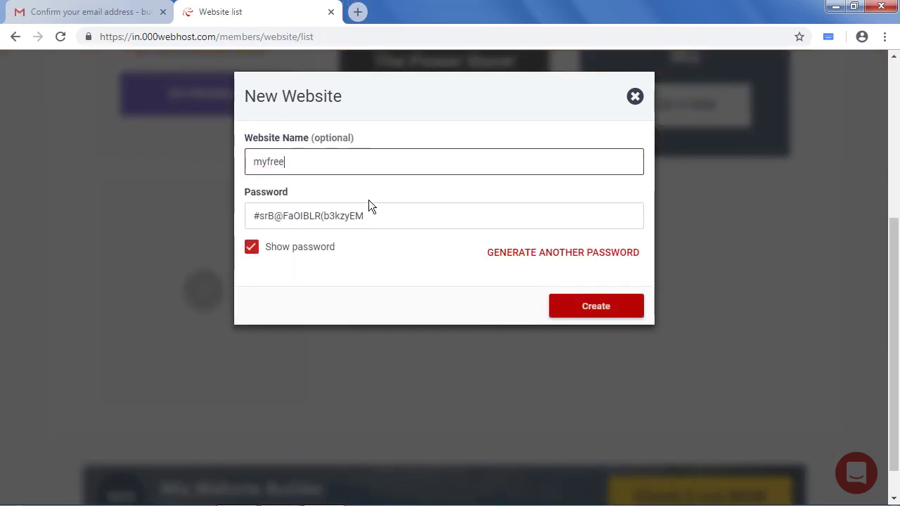
{"action": "left_click_drag", "start_coordinate": [376, 215], "coordinate": [246, 240]}
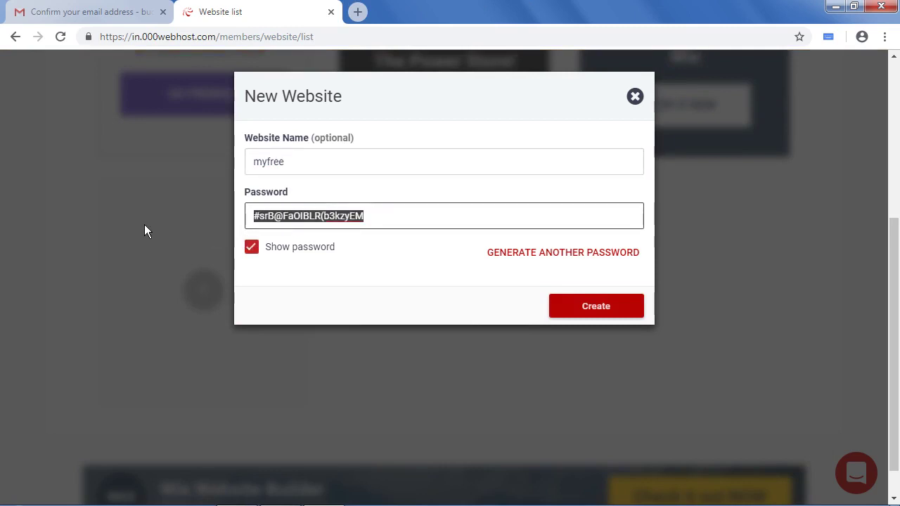
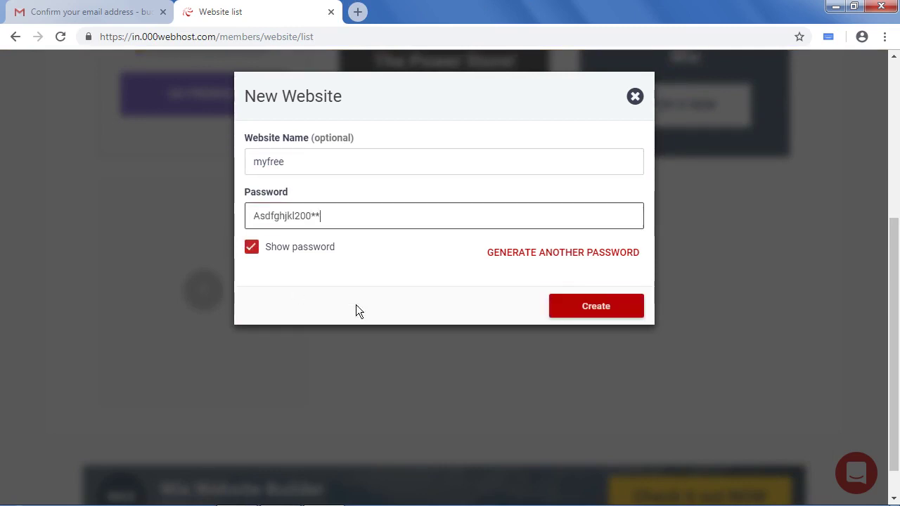
{"action": "left_click", "coordinate": [573, 307]}
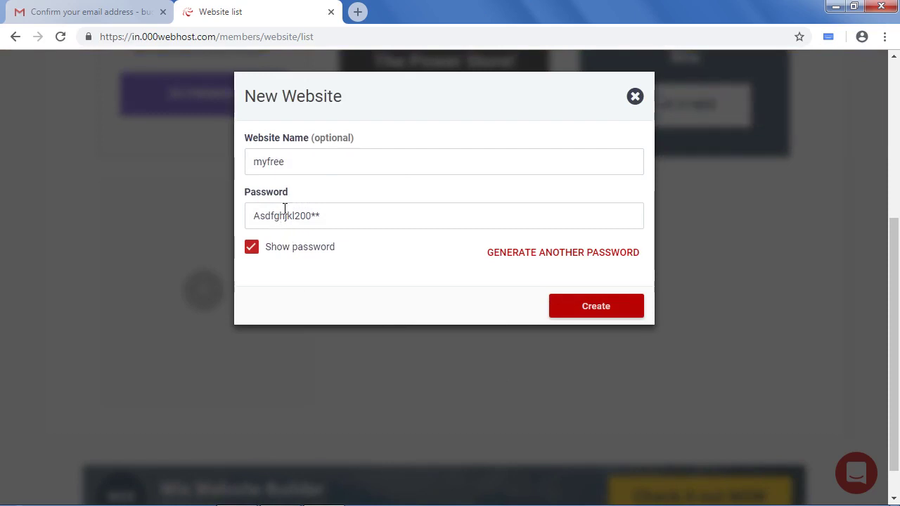
{"action": "left_click_drag", "start_coordinate": [293, 167], "coordinate": [236, 169]}
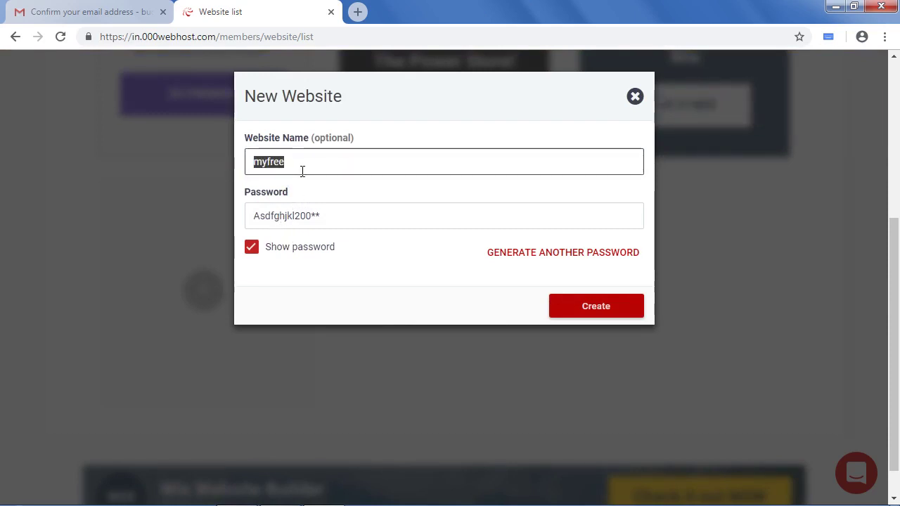
{"action": "type", "text": "meefree"}
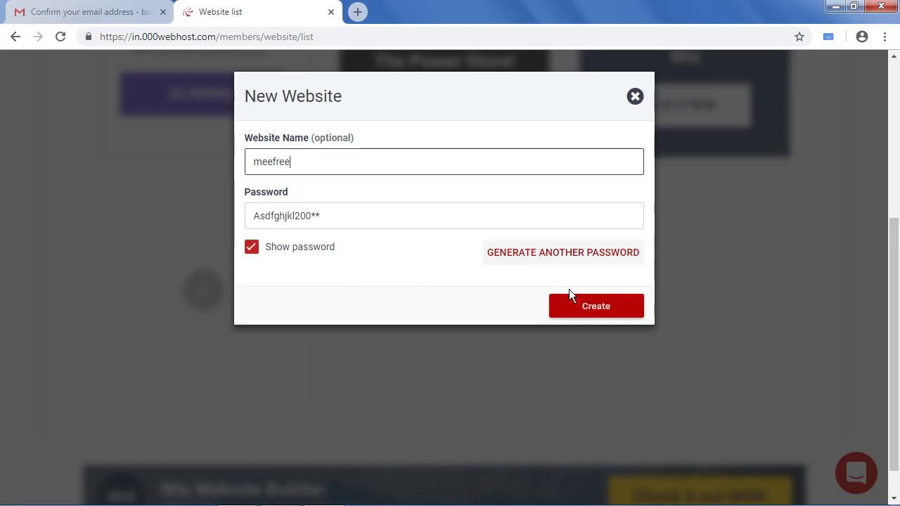
{"action": "left_click", "coordinate": [586, 307]}
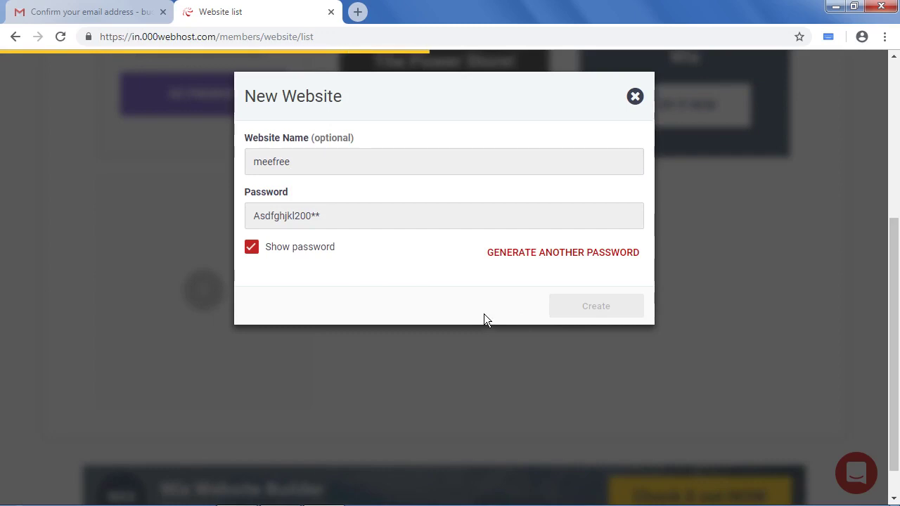
Step: Start a WordPress install from the Build WordPress Website card for meefree.000webhostapp.com
{"action": "left_click", "coordinate": [251, 249]}
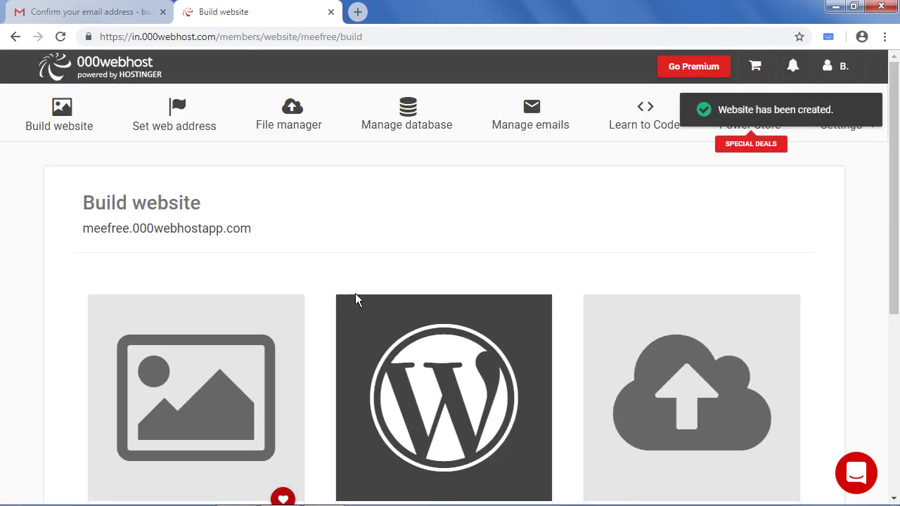
{"action": "scroll", "coordinate": [357, 232], "scroll_direction": "down", "scroll_amount": 5}
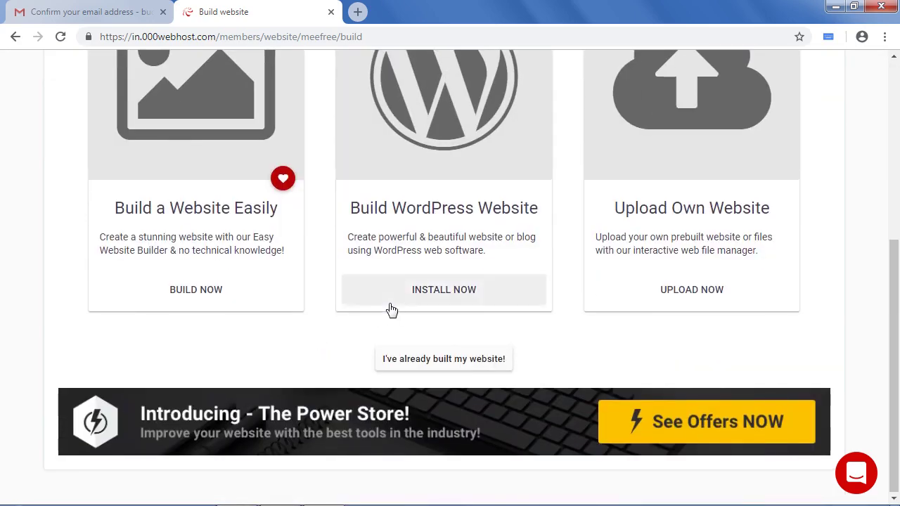
{"action": "scroll", "coordinate": [391, 310], "scroll_direction": "up", "scroll_amount": 5}
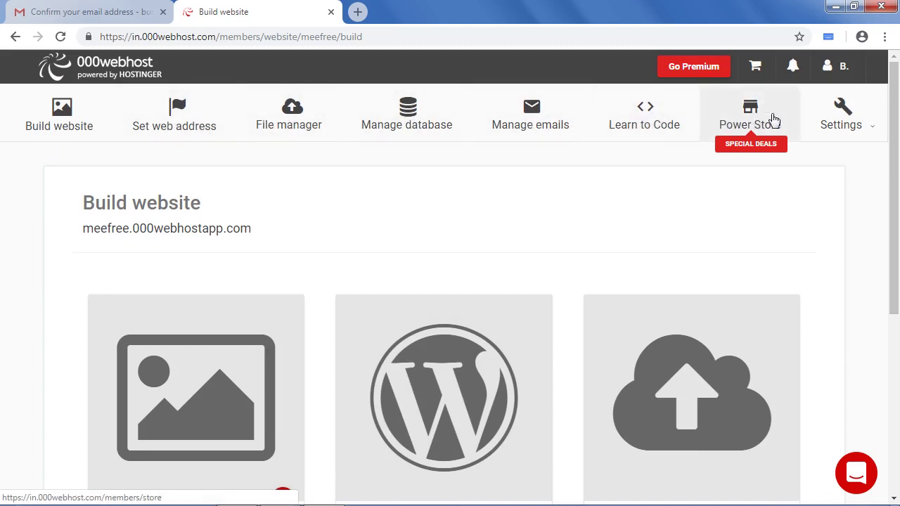
{"action": "mouse_move", "coordinate": [869, 125]}
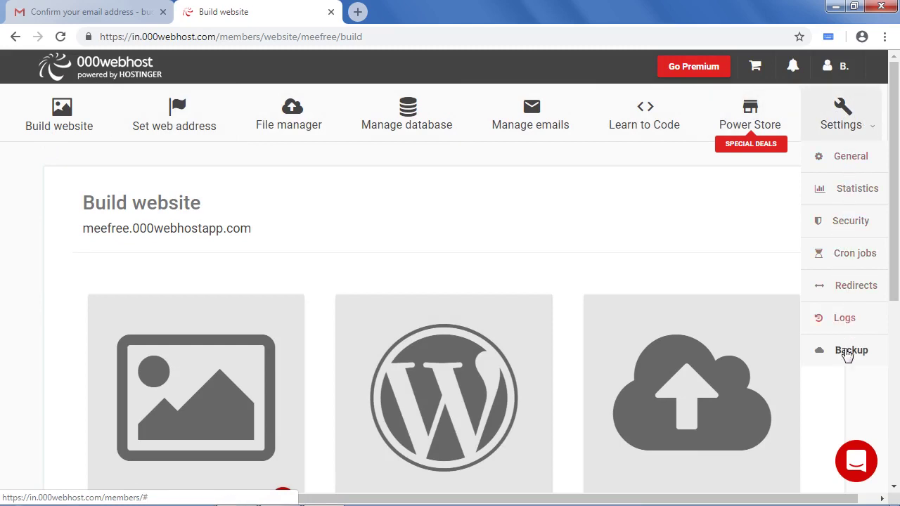
{"action": "scroll", "coordinate": [546, 209], "scroll_direction": "down", "scroll_amount": 4}
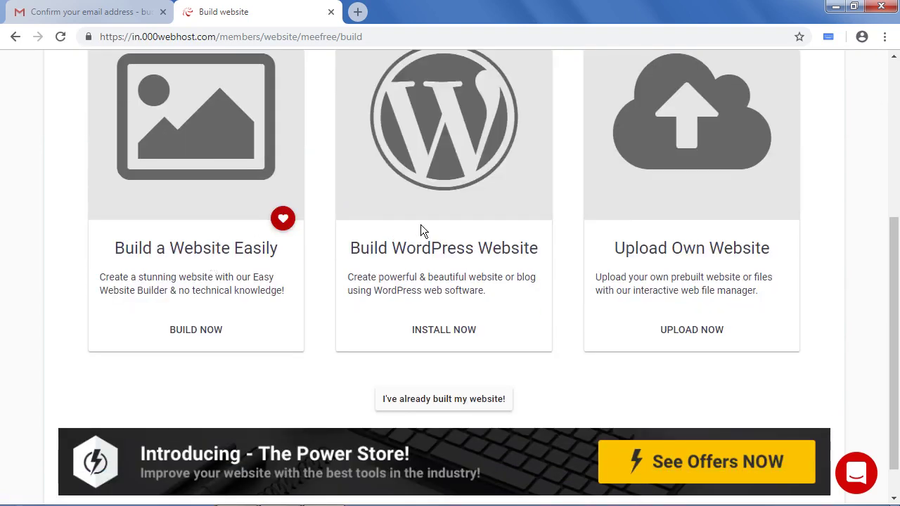
{"action": "scroll", "coordinate": [428, 341], "scroll_direction": "down", "scroll_amount": 1}
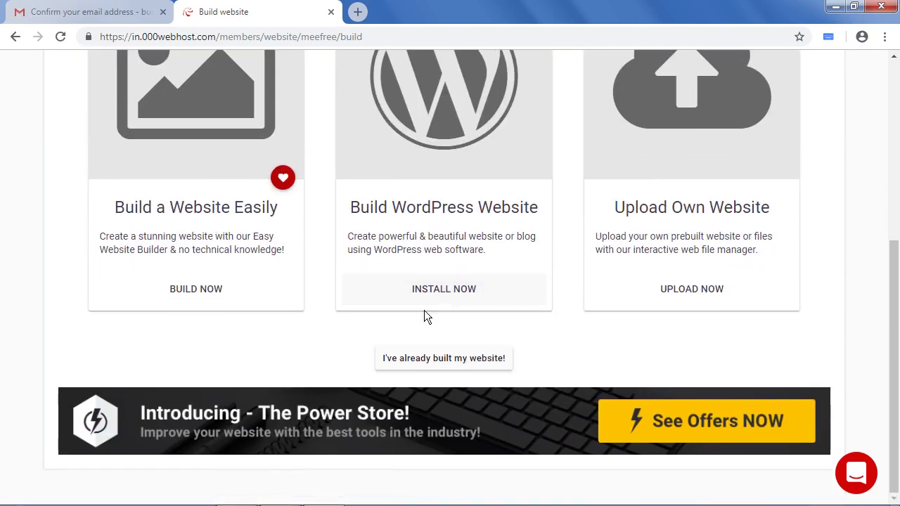
{"action": "scroll", "coordinate": [422, 267], "scroll_direction": "up", "scroll_amount": 4}
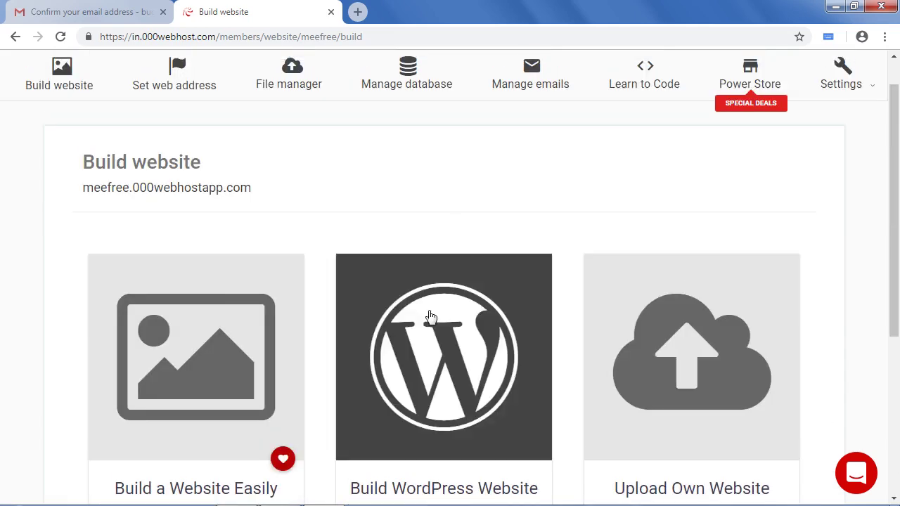
{"action": "scroll", "coordinate": [441, 297], "scroll_direction": "down", "scroll_amount": 3}
{"action": "left_click", "coordinate": [438, 360]}
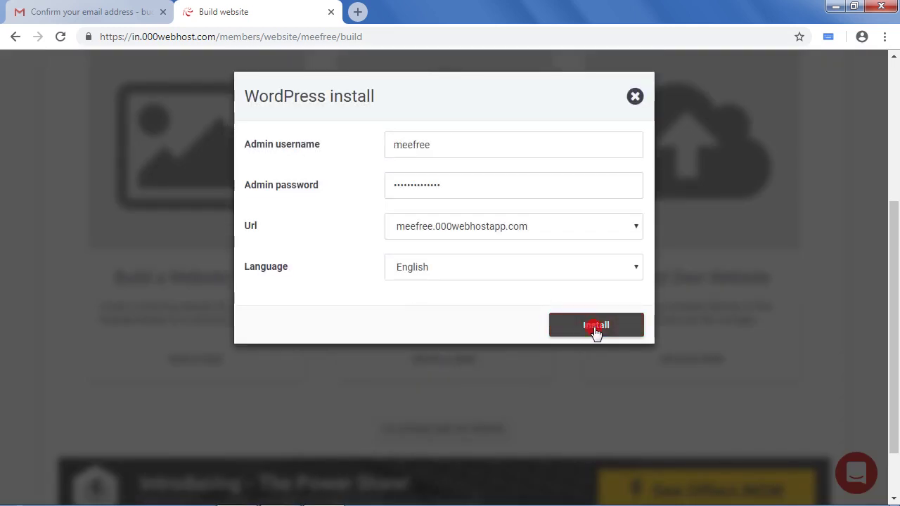
Step: Install WordPress on meefree and open its wp-login.php configuration page in a new tab
{"action": "left_click", "coordinate": [594, 333]}
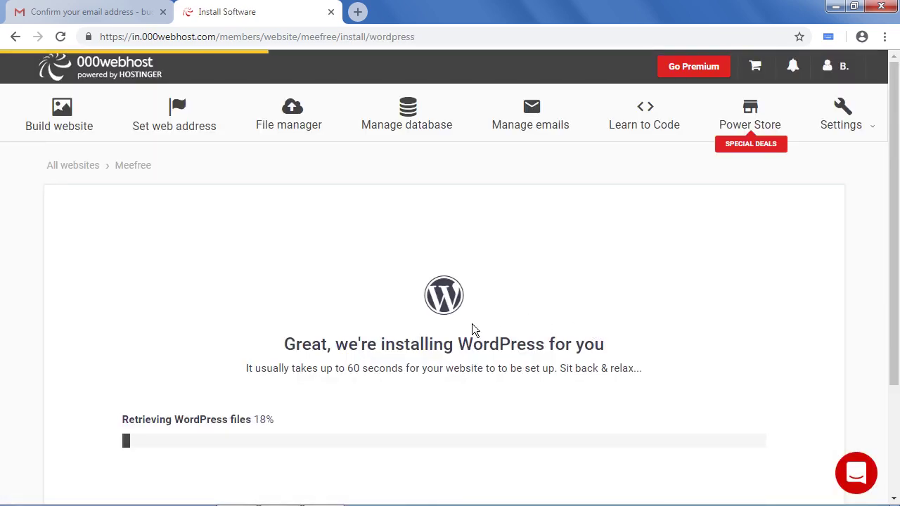
{"action": "scroll", "coordinate": [440, 323], "scroll_direction": "down", "scroll_amount": 2}
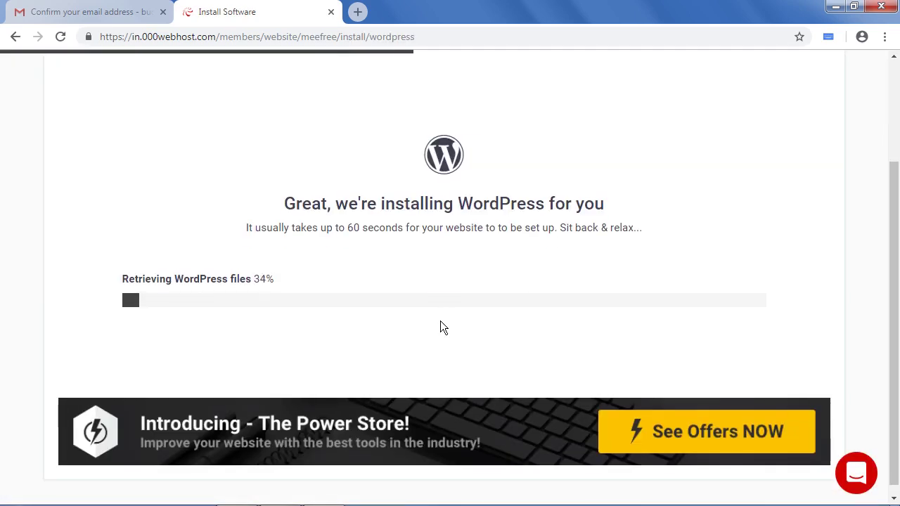
{"action": "scroll", "coordinate": [293, 281], "scroll_direction": "up", "scroll_amount": 2}
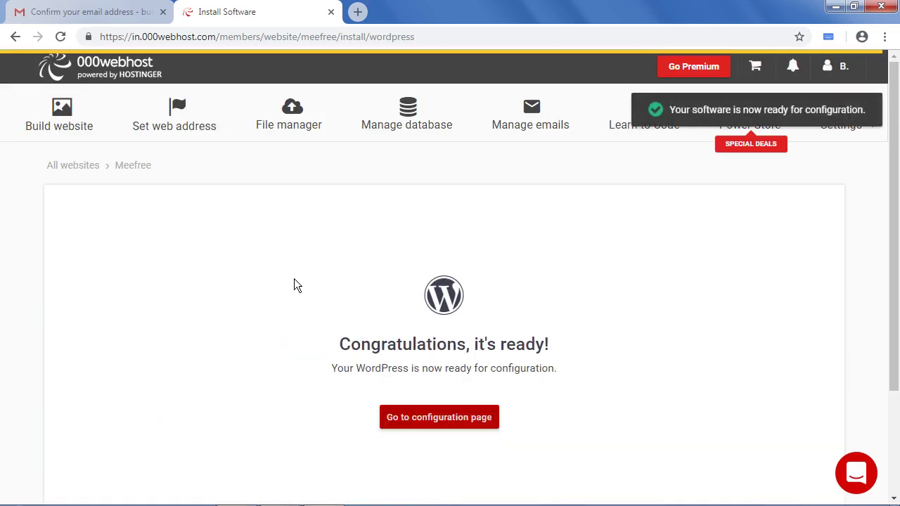
{"action": "scroll", "coordinate": [294, 278], "scroll_direction": "down", "scroll_amount": 2}
{"action": "scroll", "coordinate": [549, 349], "scroll_direction": "up", "scroll_amount": 2}
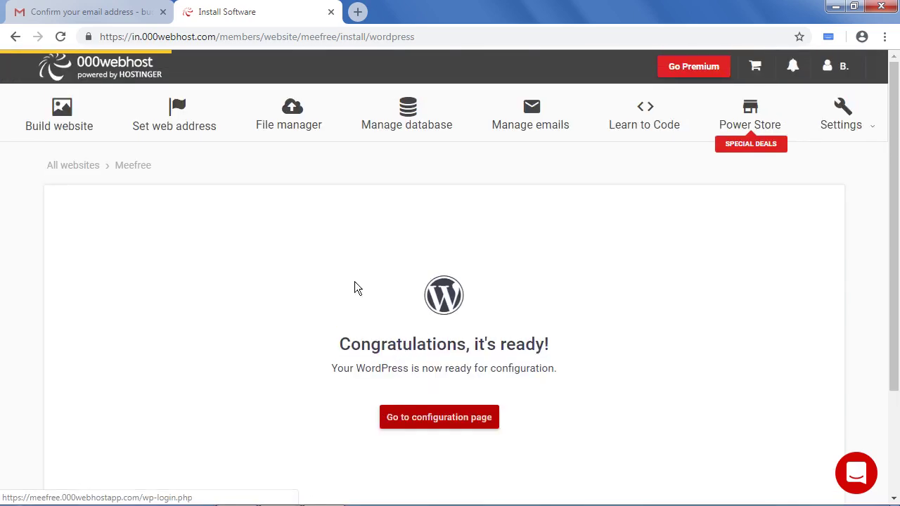
{"action": "scroll", "coordinate": [391, 315], "scroll_direction": "down", "scroll_amount": 2}
{"action": "left_click", "coordinate": [431, 276]}
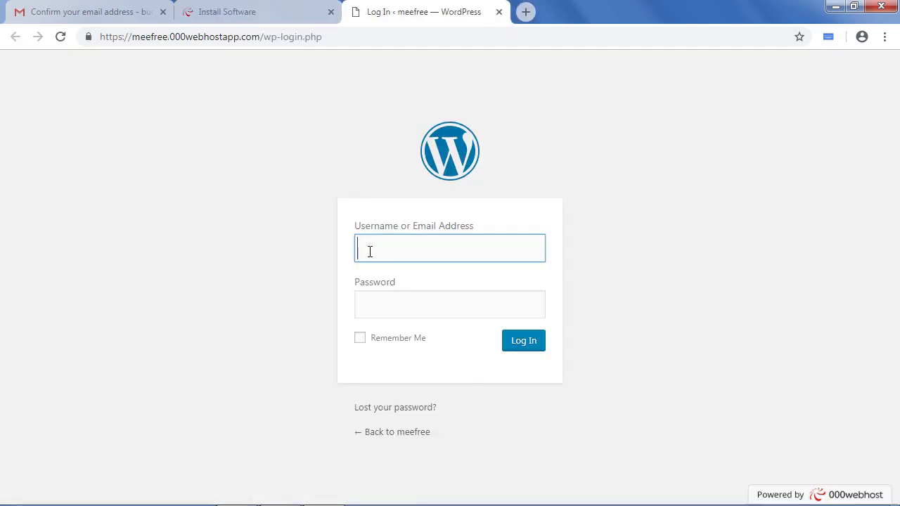
Step: Log in to the meefree WordPress admin with the admin username and password
{"action": "type", "text": "m"}
{"action": "left_click", "coordinate": [390, 303]}
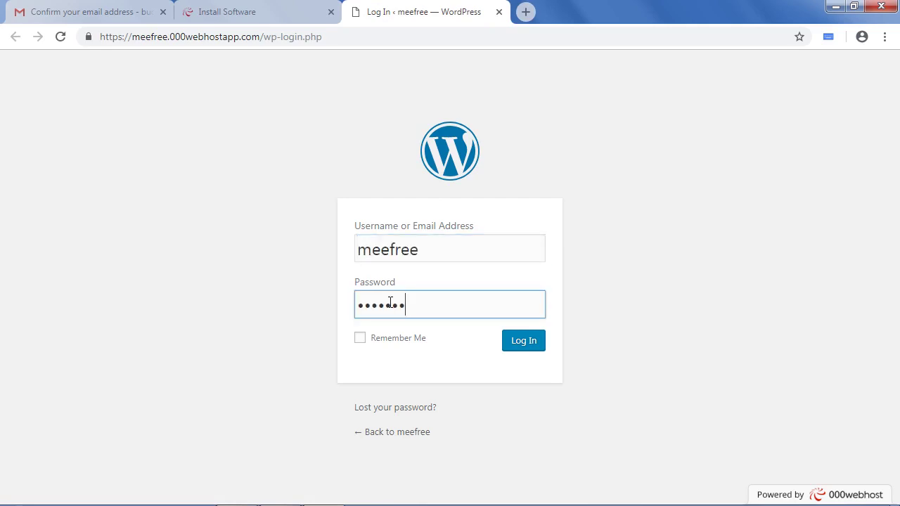
{"action": "type", "text": "a"}
{"action": "left_click", "coordinate": [522, 344]}
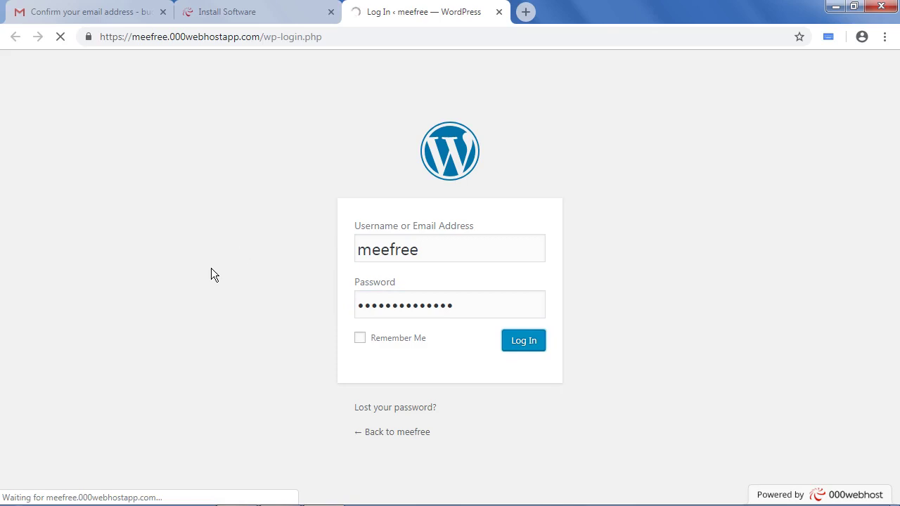
{"action": "scroll", "coordinate": [461, 271], "scroll_direction": "down", "scroll_amount": 3}
Step: Dismiss the Hostinger, Shapely and WordPress welcome panels on the Dashboard
{"action": "scroll", "coordinate": [344, 350], "scroll_direction": "up", "scroll_amount": 1}
{"action": "scroll", "coordinate": [342, 336], "scroll_direction": "up", "scroll_amount": 1}
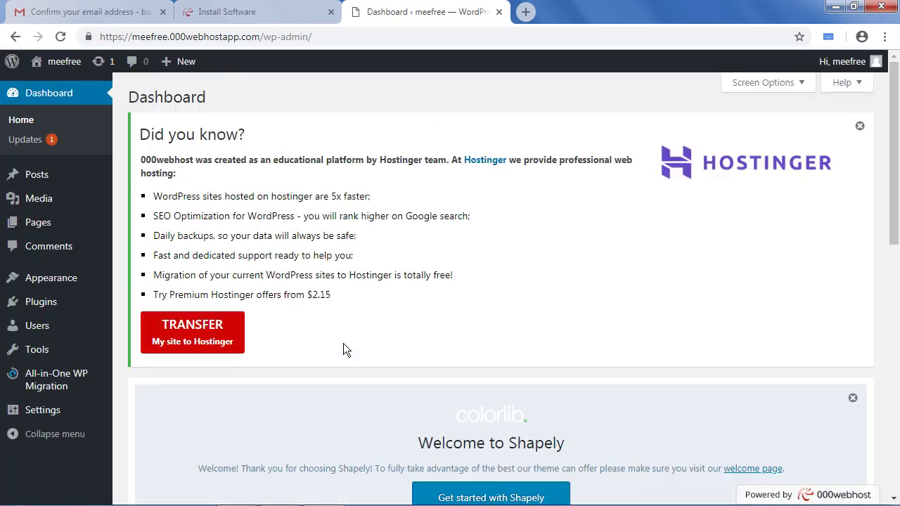
{"action": "left_click", "coordinate": [859, 127]}
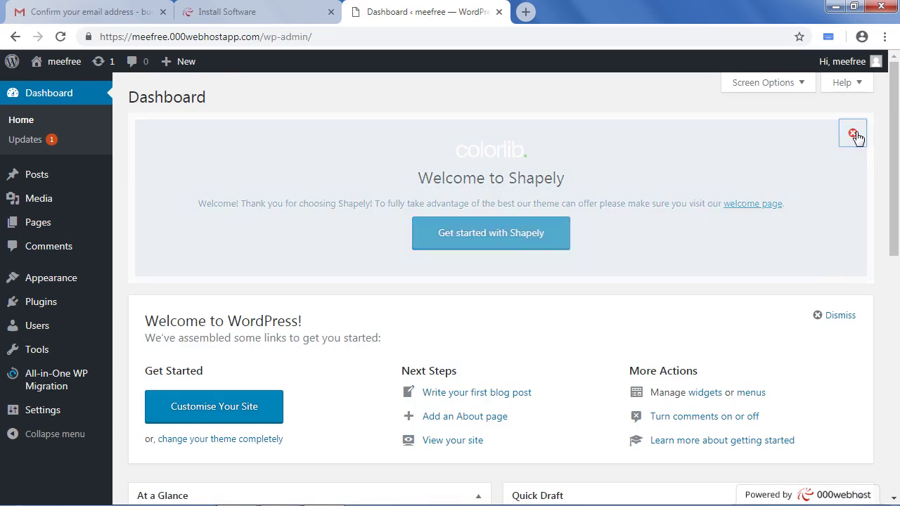
{"action": "left_click", "coordinate": [854, 135]}
{"action": "left_click", "coordinate": [842, 143]}
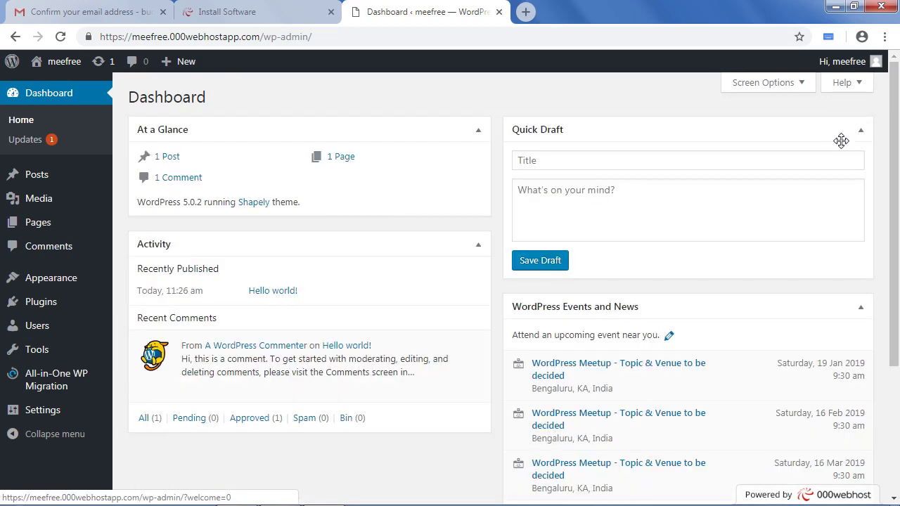
Step: Collapse the Events and News, Quick Draft and Activity boxes, leaving At a Glance expanded
{"action": "scroll", "coordinate": [722, 336], "scroll_direction": "down", "scroll_amount": 3}
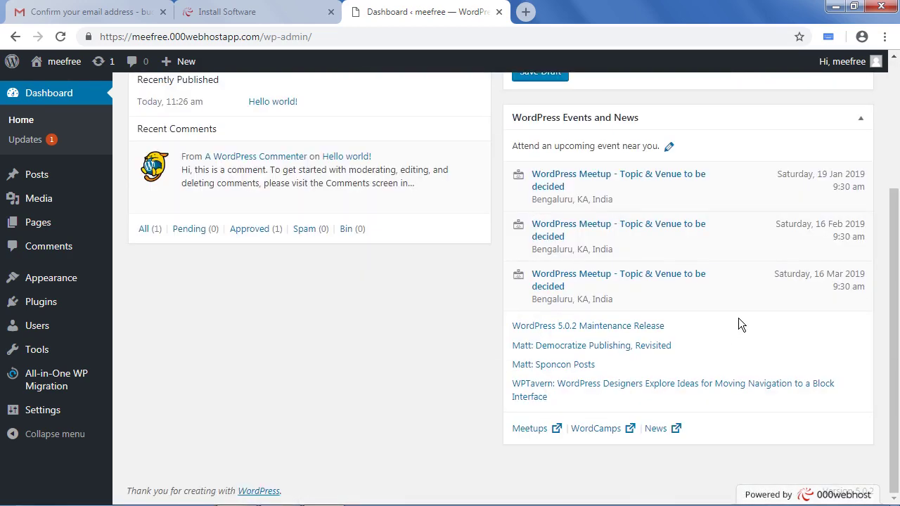
{"action": "scroll", "coordinate": [738, 318], "scroll_direction": "up", "scroll_amount": 3}
{"action": "left_click", "coordinate": [859, 257]}
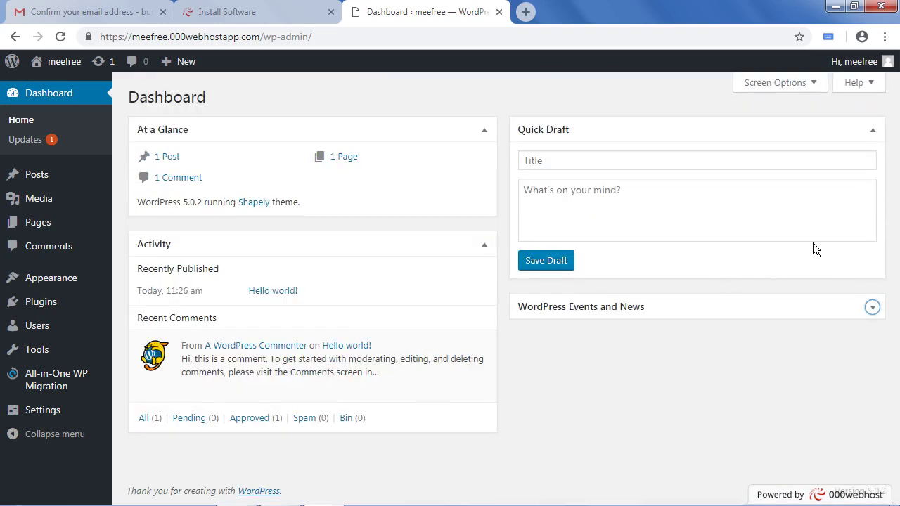
{"action": "left_click", "coordinate": [873, 130]}
{"action": "left_click", "coordinate": [484, 246]}
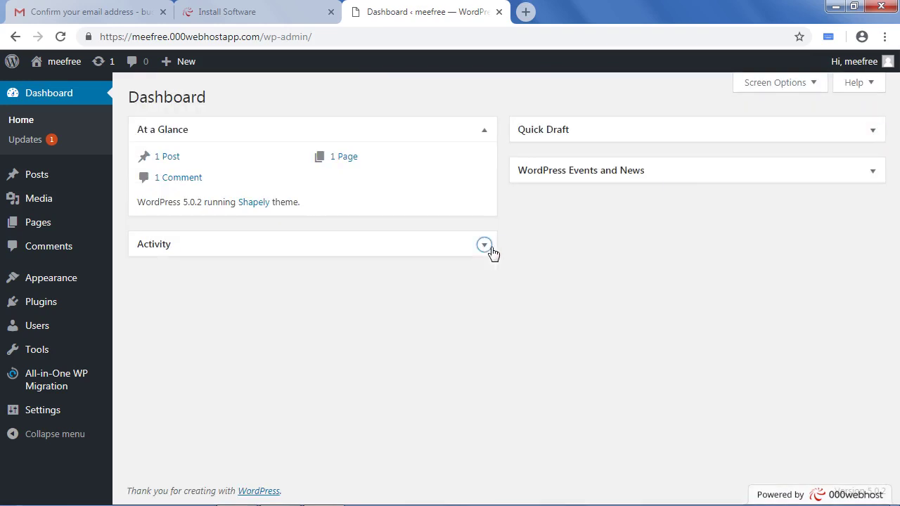
{"action": "left_click", "coordinate": [485, 131]}
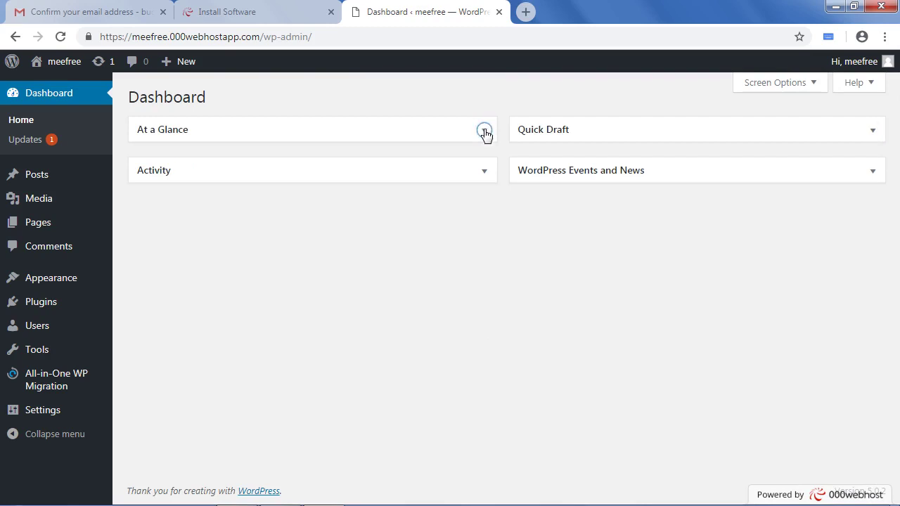
{"action": "left_click", "coordinate": [484, 131]}
Step: Recheck WordPress updates and bring up the installed plugins list
{"action": "left_click", "coordinate": [35, 140]}
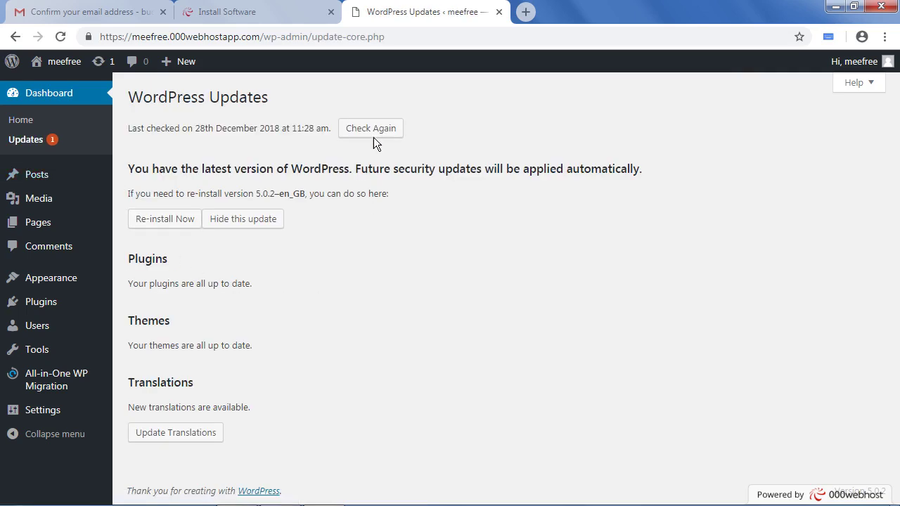
{"action": "left_click", "coordinate": [379, 127]}
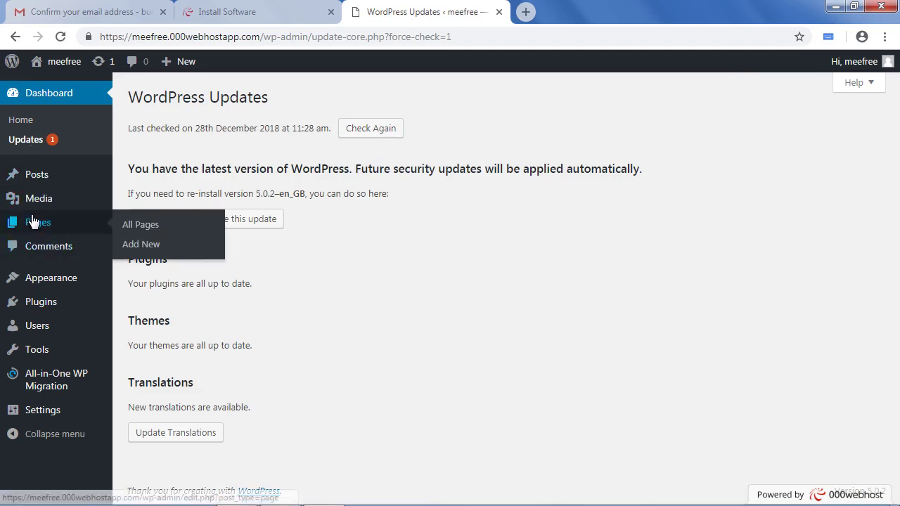
{"action": "left_click", "coordinate": [46, 301]}
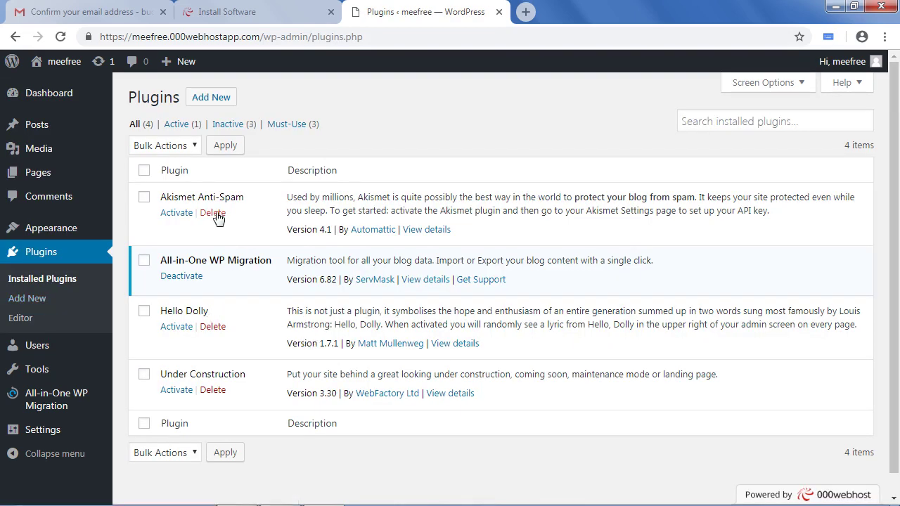
Step: Activate Akismet Anti-Spam and Under Construction, and delete the Hello Dolly plugin
{"action": "left_click", "coordinate": [177, 216]}
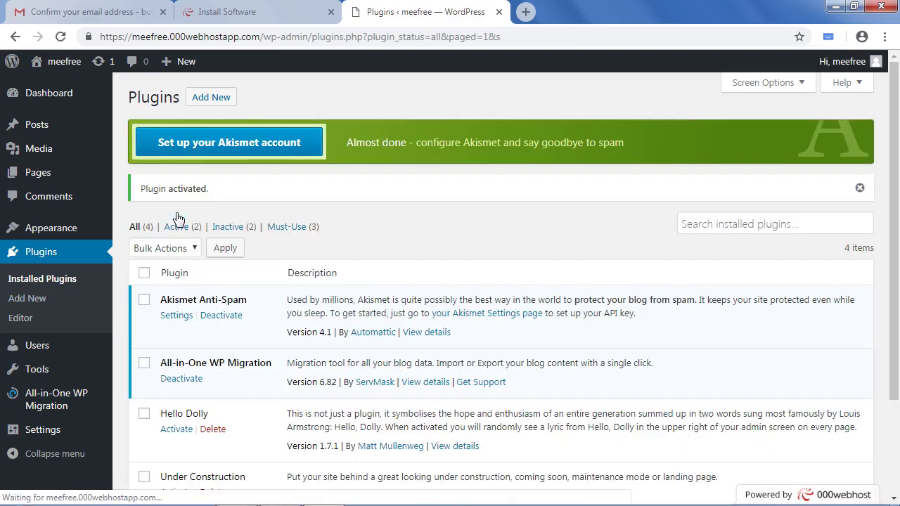
{"action": "scroll", "coordinate": [236, 303], "scroll_direction": "down", "scroll_amount": 3}
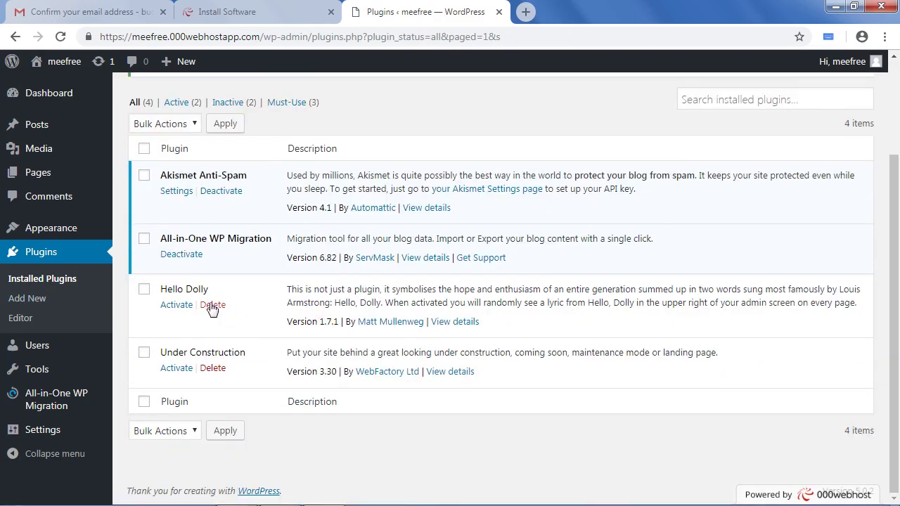
{"action": "left_click", "coordinate": [212, 307]}
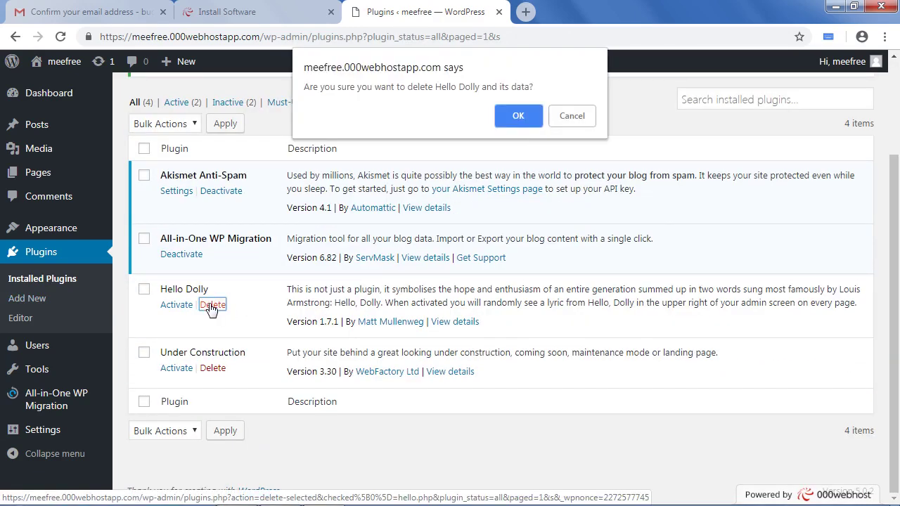
{"action": "left_click", "coordinate": [514, 116]}
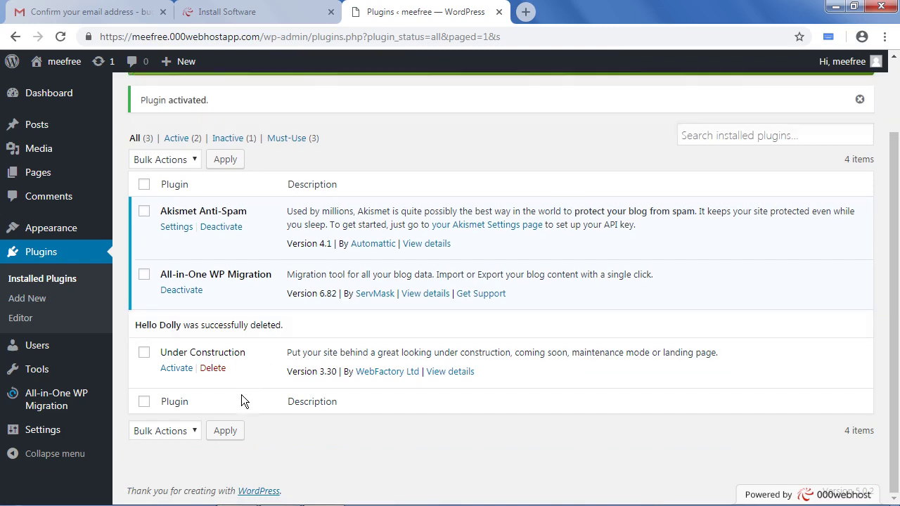
{"action": "left_click", "coordinate": [176, 368]}
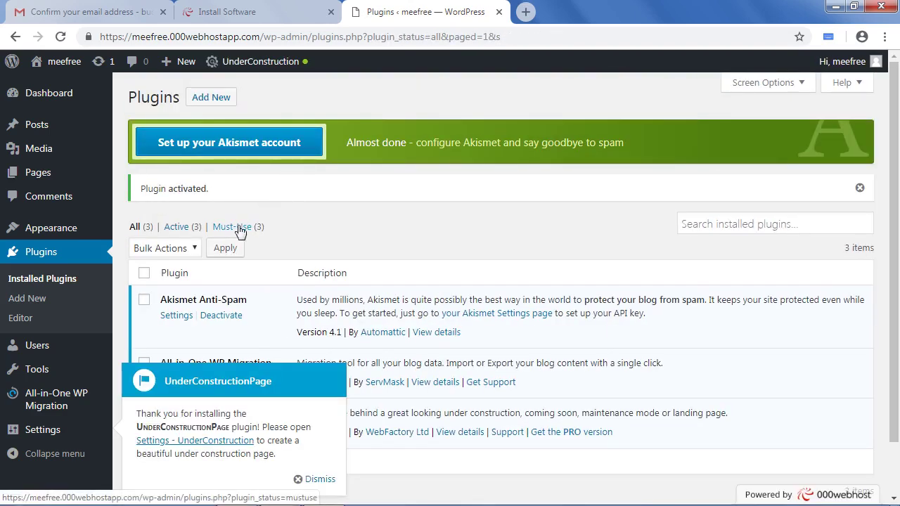
{"action": "scroll", "coordinate": [274, 266], "scroll_direction": "down", "scroll_amount": 1}
{"action": "left_click", "coordinate": [316, 476]}
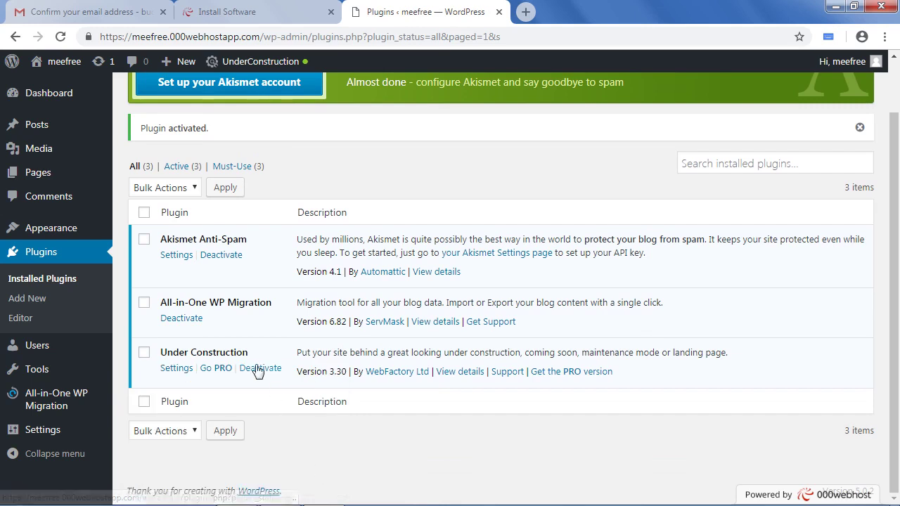
Step: Review the must-use plugins, then bring up Visit Site link options to open the live site
{"action": "left_click", "coordinate": [232, 168]}
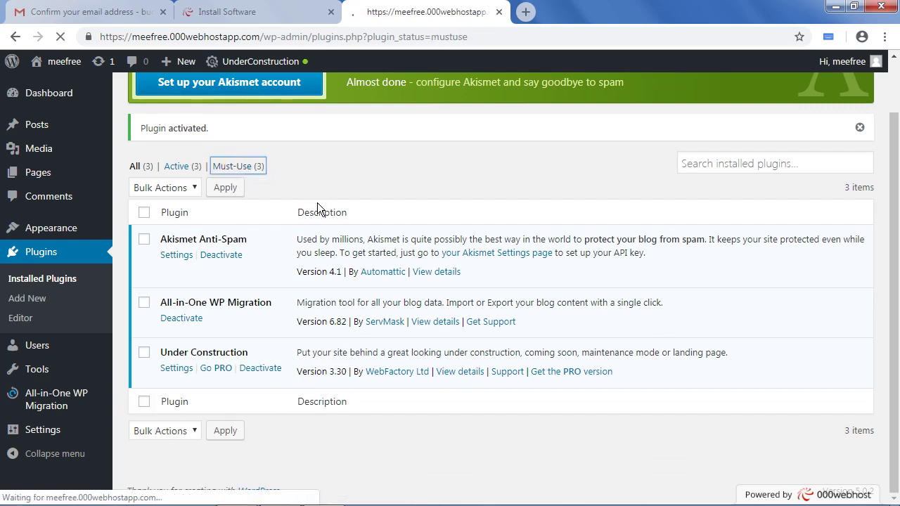
{"action": "scroll", "coordinate": [254, 274], "scroll_direction": "down", "scroll_amount": 1}
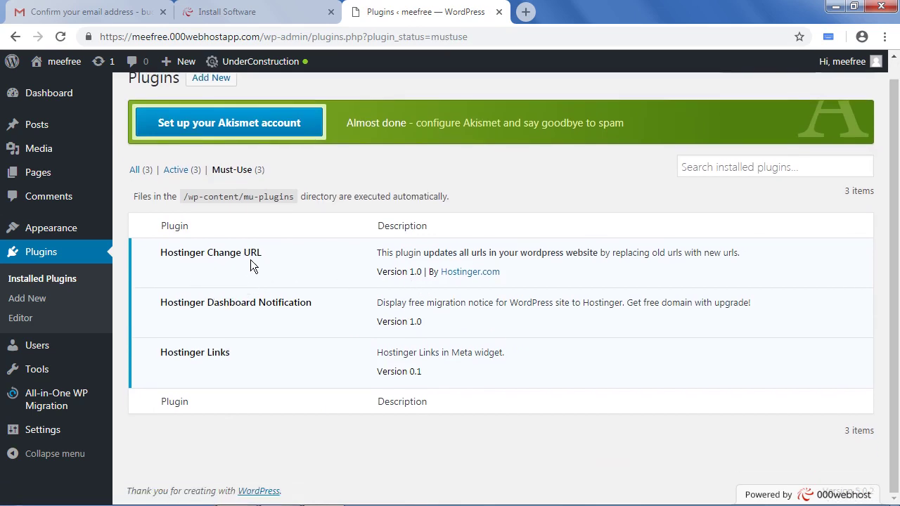
{"action": "scroll", "coordinate": [222, 273], "scroll_direction": "up", "scroll_amount": 1}
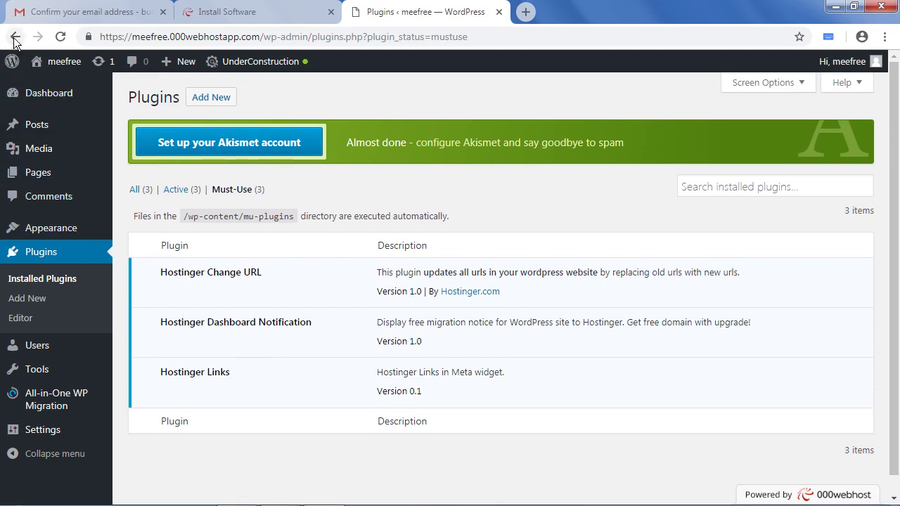
{"action": "left_click", "coordinate": [40, 252]}
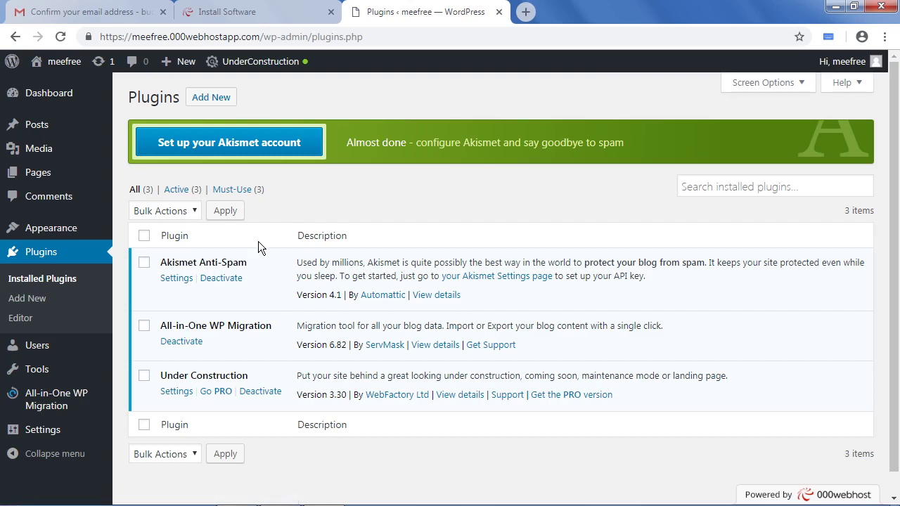
{"action": "mouse_move", "coordinate": [61, 62]}
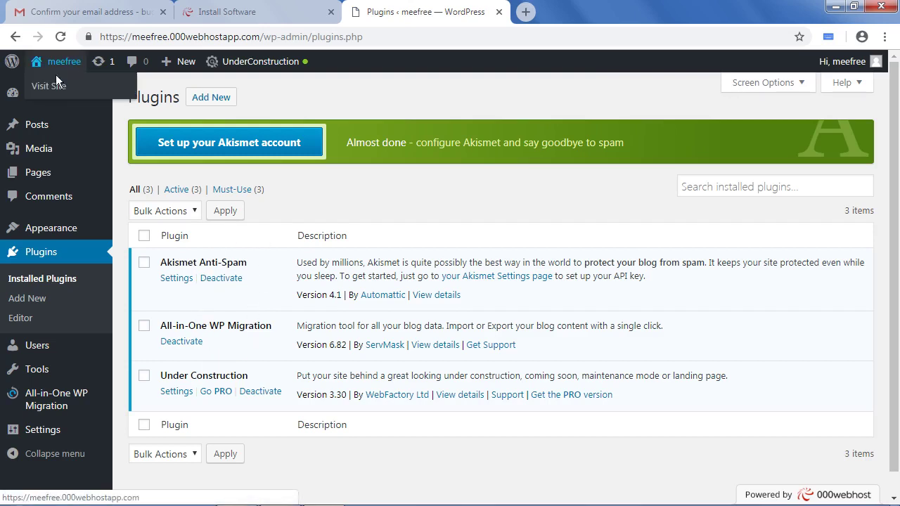
{"action": "right_click", "coordinate": [49, 87]}
Step: Open the live site in a new tab and check its connection security details
{"action": "left_click", "coordinate": [104, 99]}
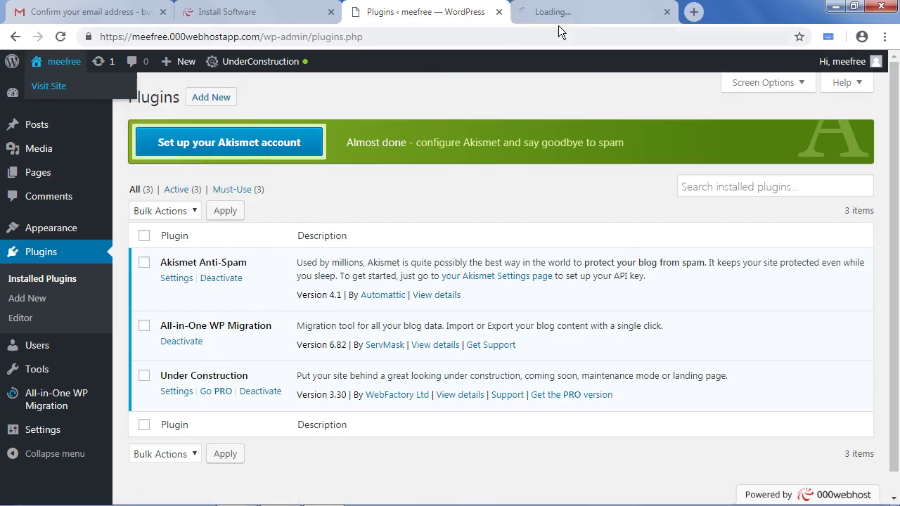
{"action": "left_click", "coordinate": [564, 11]}
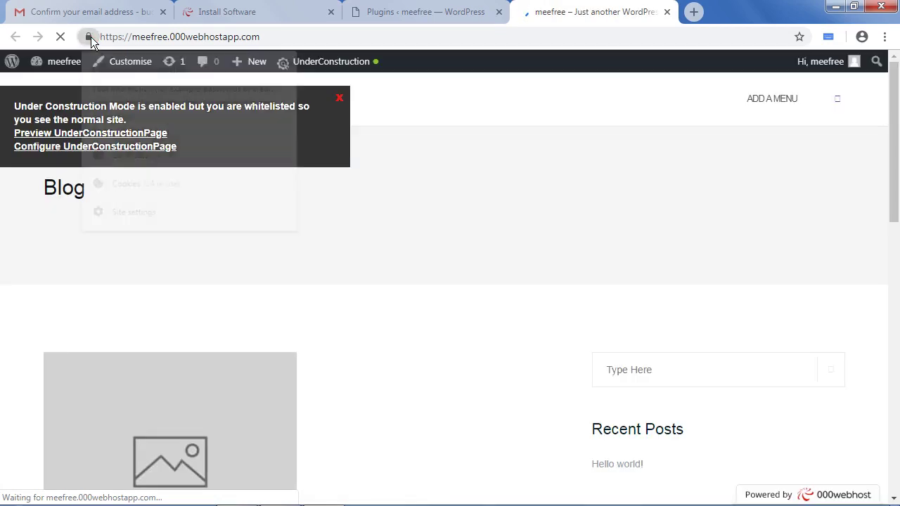
{"action": "left_click", "coordinate": [88, 36]}
{"action": "left_click", "coordinate": [88, 36]}
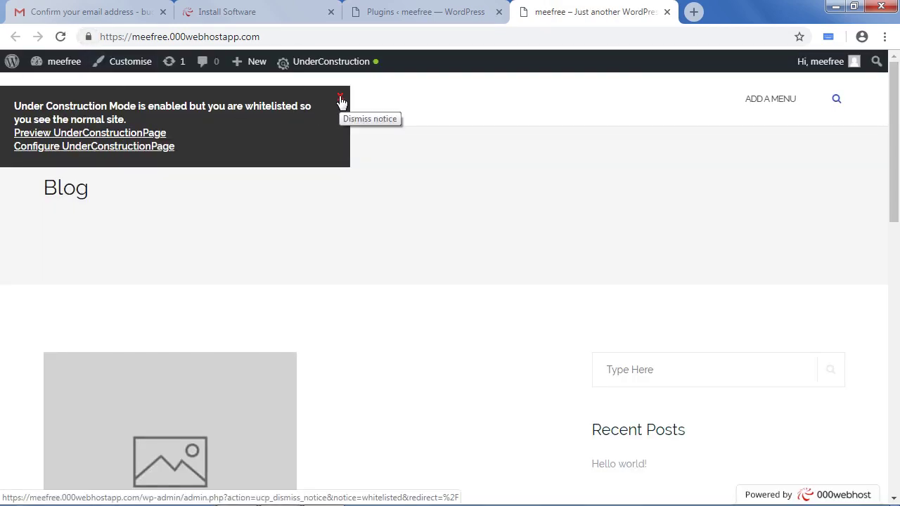
{"action": "scroll", "coordinate": [336, 245], "scroll_direction": "down", "scroll_amount": 4}
{"action": "scroll", "coordinate": [335, 245], "scroll_direction": "up", "scroll_amount": 4}
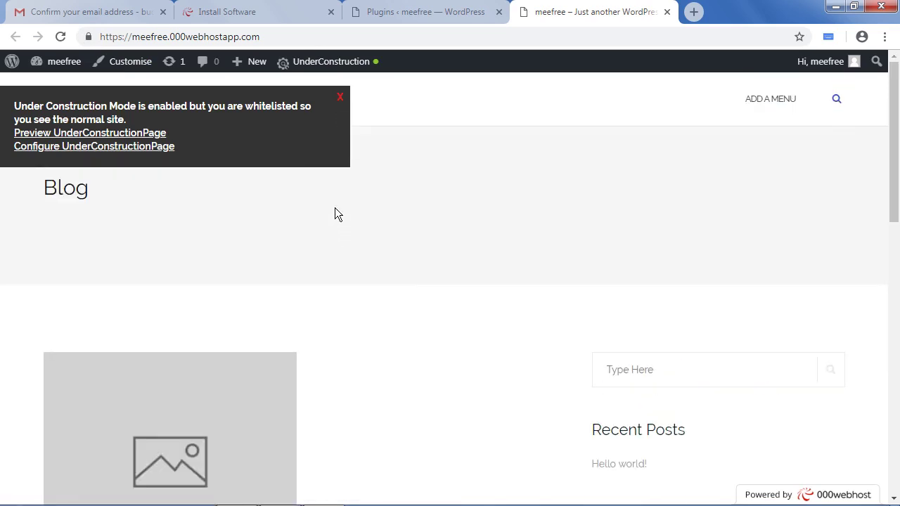
Step: Dismiss the Under Construction whitelist notice, scroll the blog, and return to the Plugins list
{"action": "left_click", "coordinate": [339, 100]}
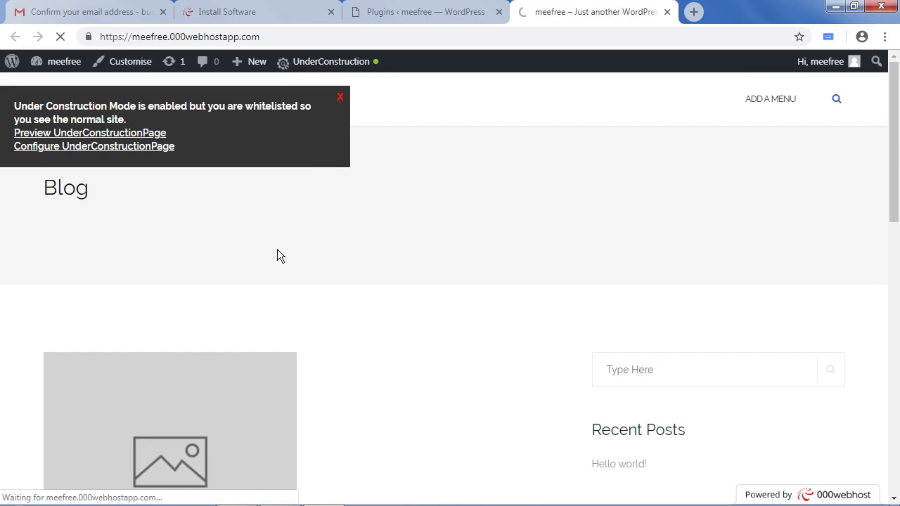
{"action": "scroll", "coordinate": [280, 257], "scroll_direction": "down", "scroll_amount": 5}
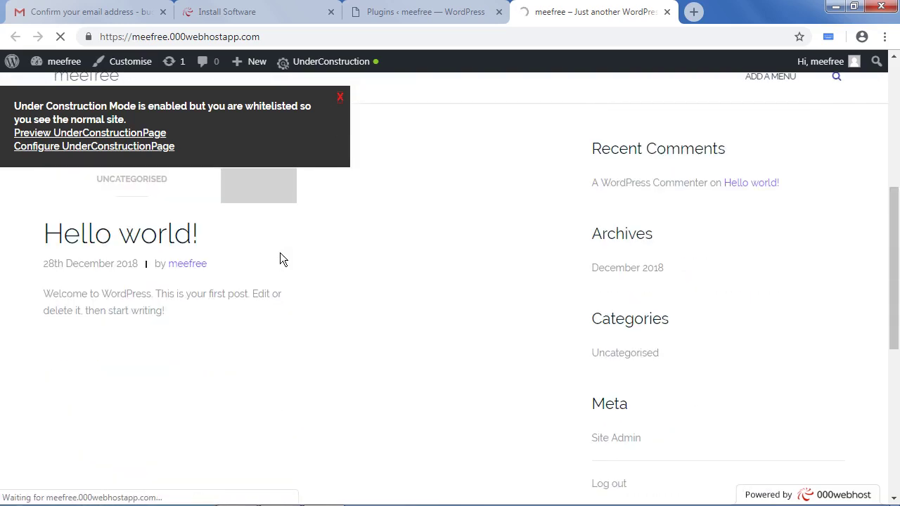
{"action": "scroll", "coordinate": [280, 257], "scroll_direction": "up", "scroll_amount": 5}
{"action": "left_click", "coordinate": [425, 12]}
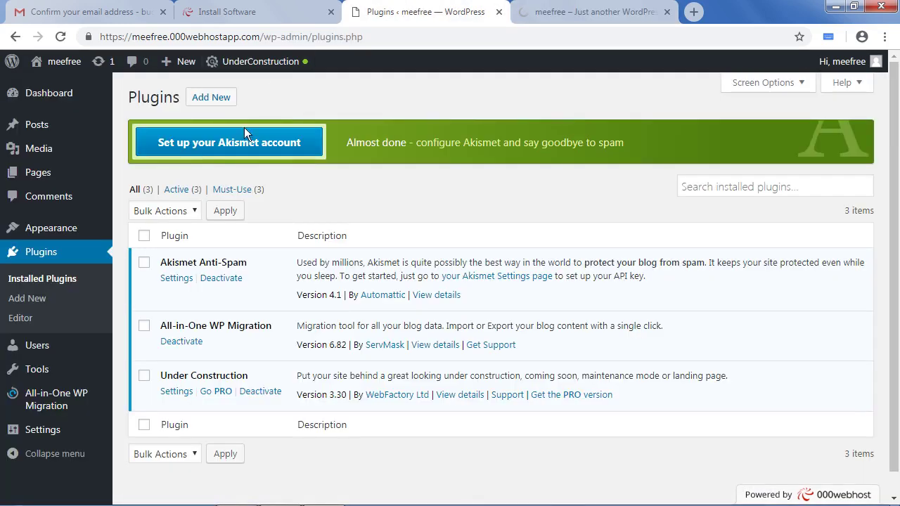
Step: Deactivate and delete the Under Construction plugin, then close the live site tab
{"action": "left_click", "coordinate": [260, 392]}
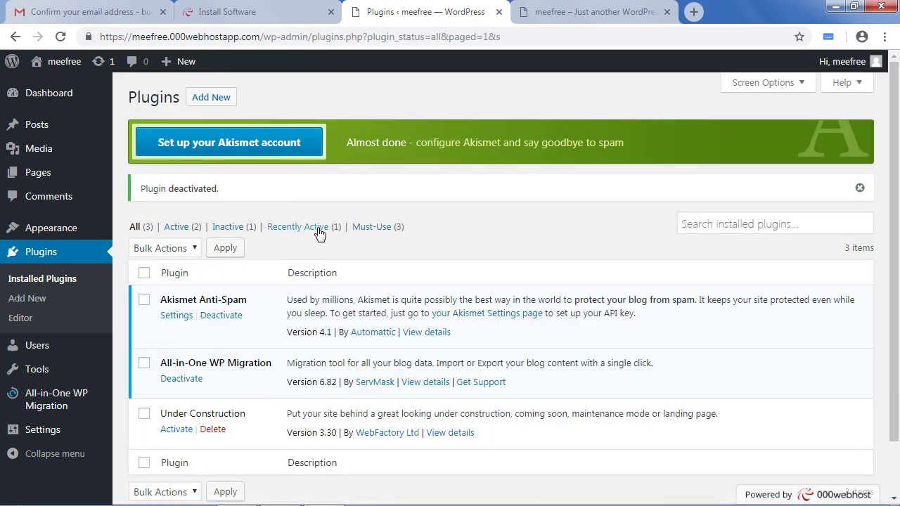
{"action": "left_click", "coordinate": [237, 229]}
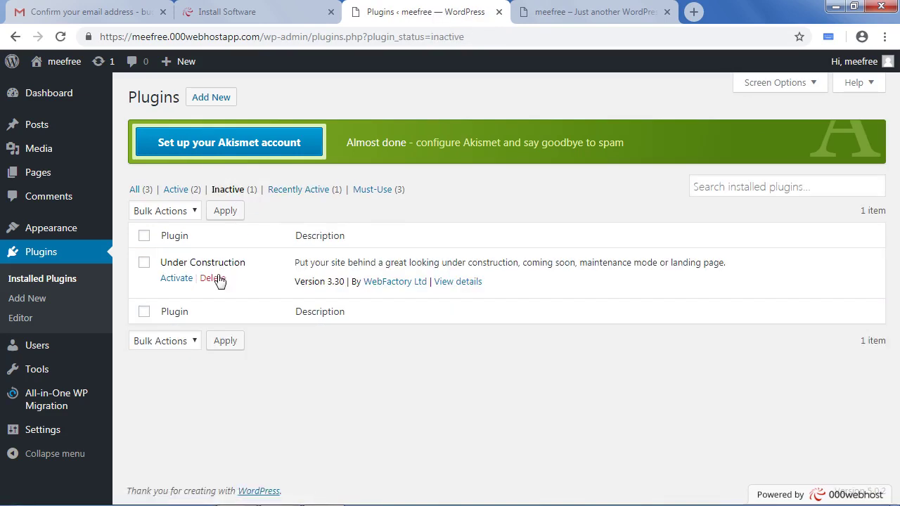
{"action": "left_click", "coordinate": [218, 279]}
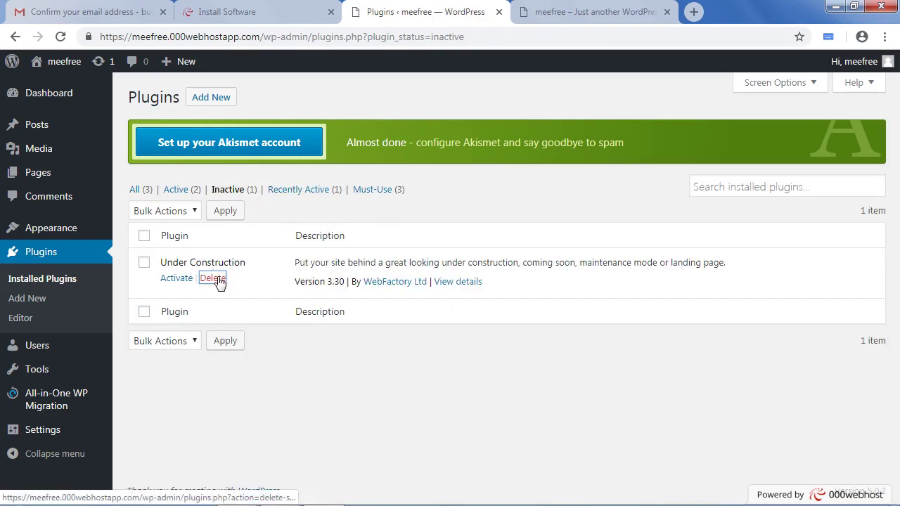
{"action": "left_click", "coordinate": [511, 130]}
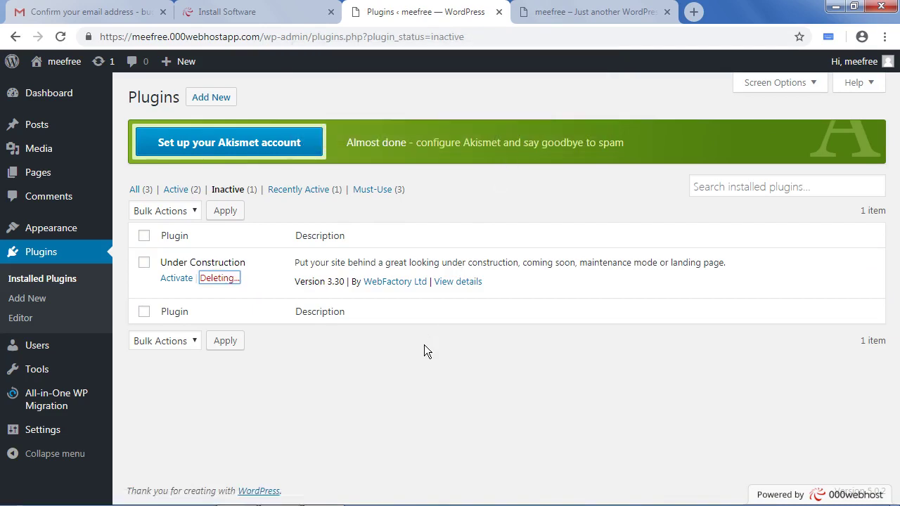
{"action": "left_click", "coordinate": [667, 13]}
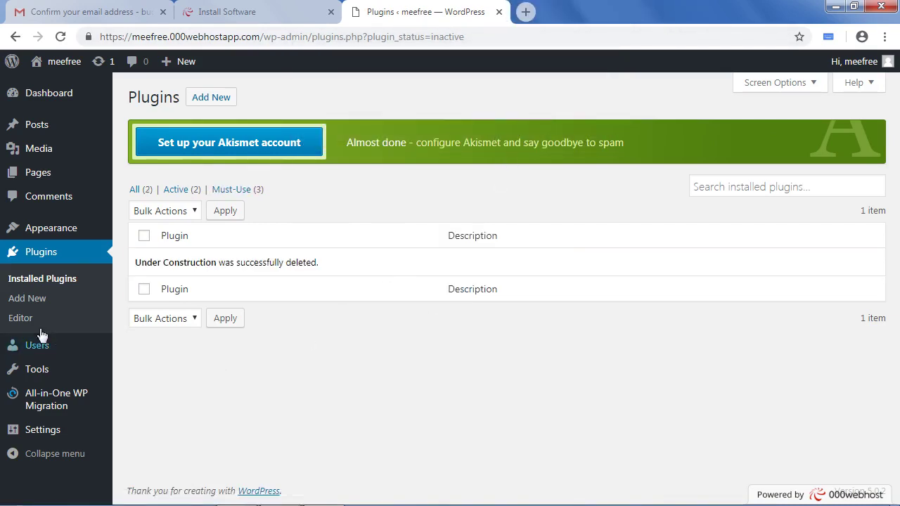
{"action": "mouse_move", "coordinate": [44, 232]}
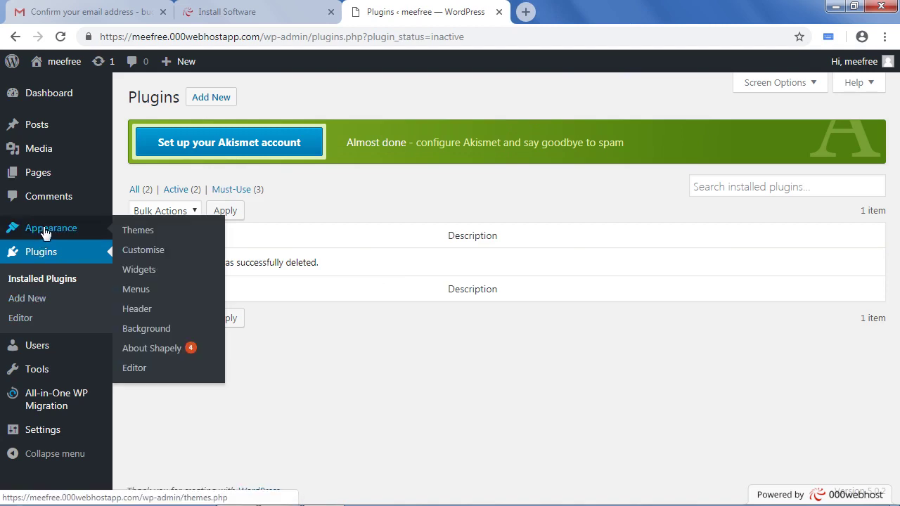
Step: Search the theme directory for 'astra', preview Astra, then install and activate it
{"action": "left_click", "coordinate": [144, 237]}
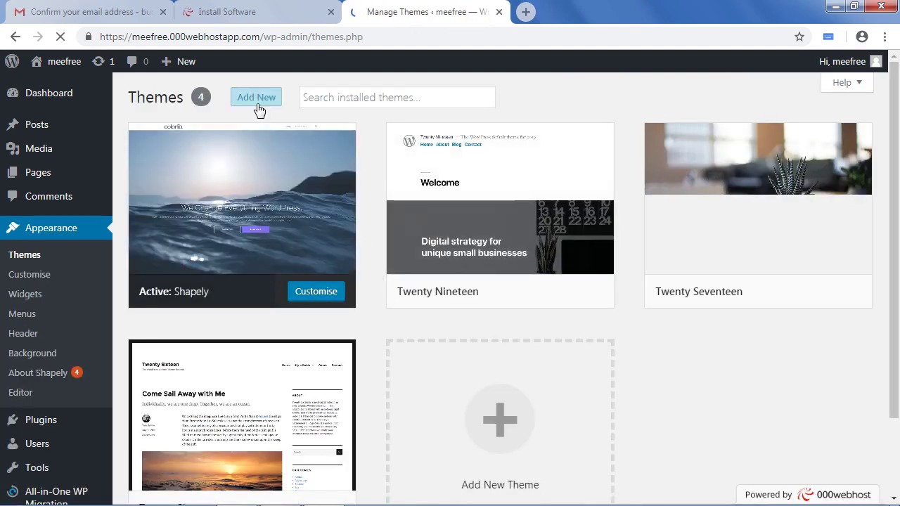
{"action": "left_click", "coordinate": [262, 99]}
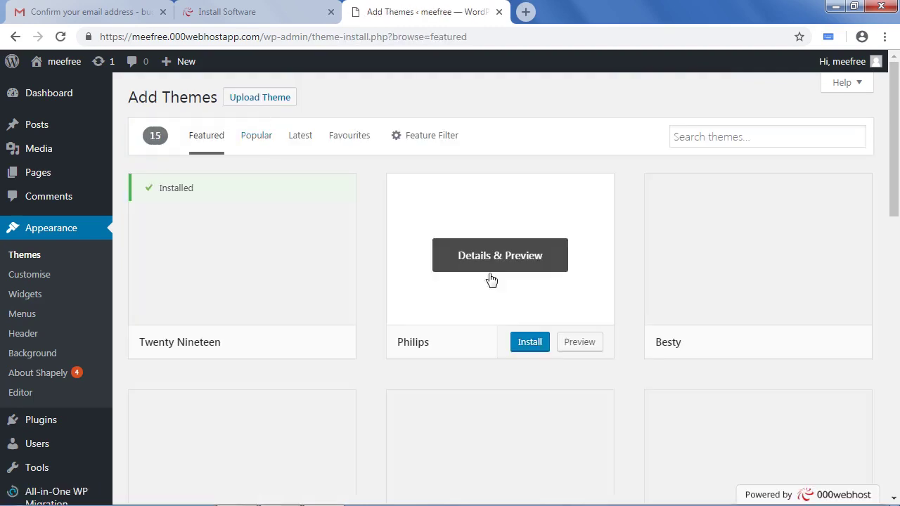
{"action": "left_click", "coordinate": [711, 136]}
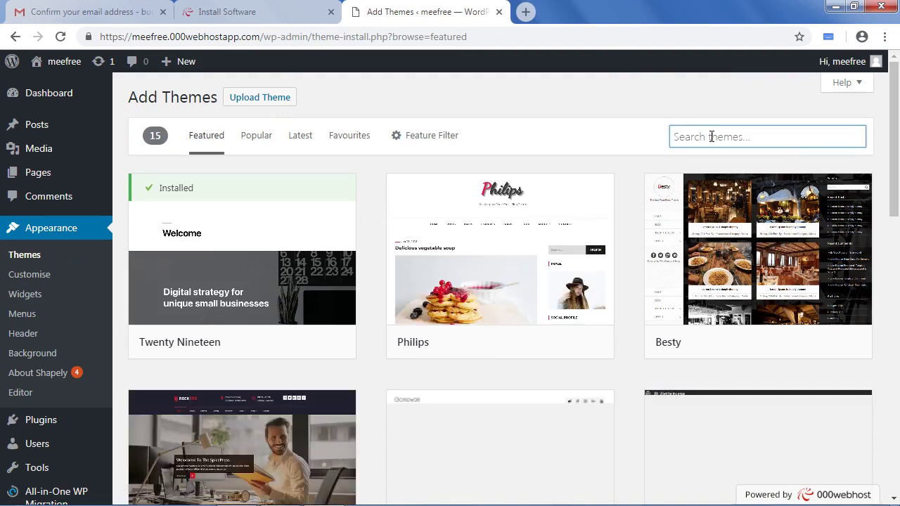
{"action": "type", "text": "astra"}
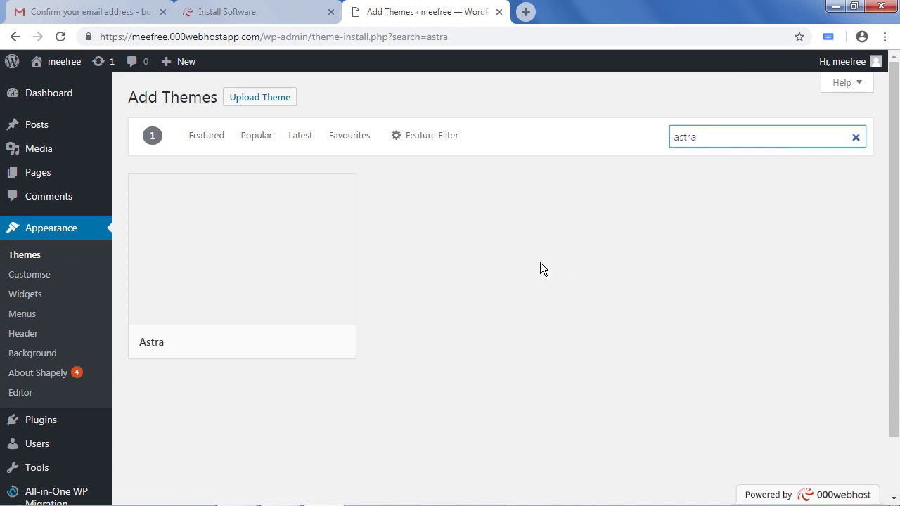
{"action": "mouse_move", "coordinate": [305, 316]}
{"action": "left_click", "coordinate": [323, 344]}
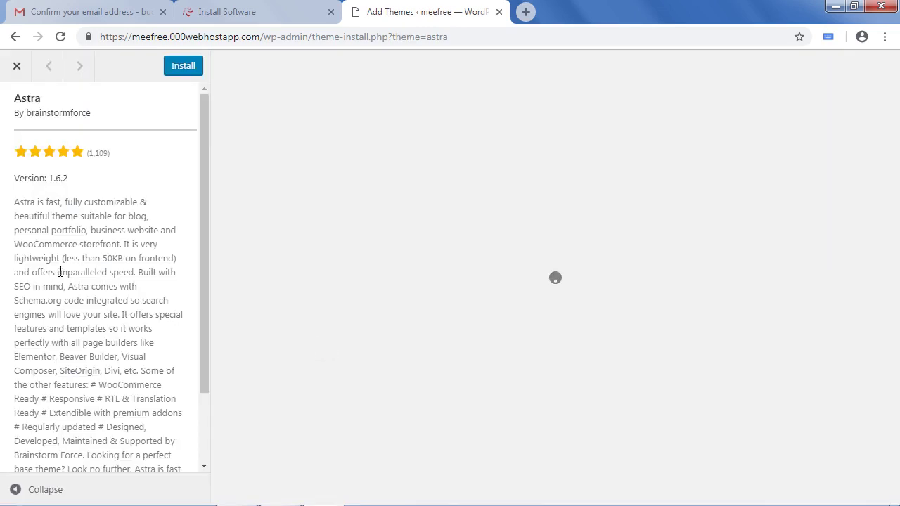
{"action": "scroll", "coordinate": [59, 272], "scroll_direction": "down", "scroll_amount": 2}
{"action": "scroll", "coordinate": [94, 273], "scroll_direction": "up", "scroll_amount": 2}
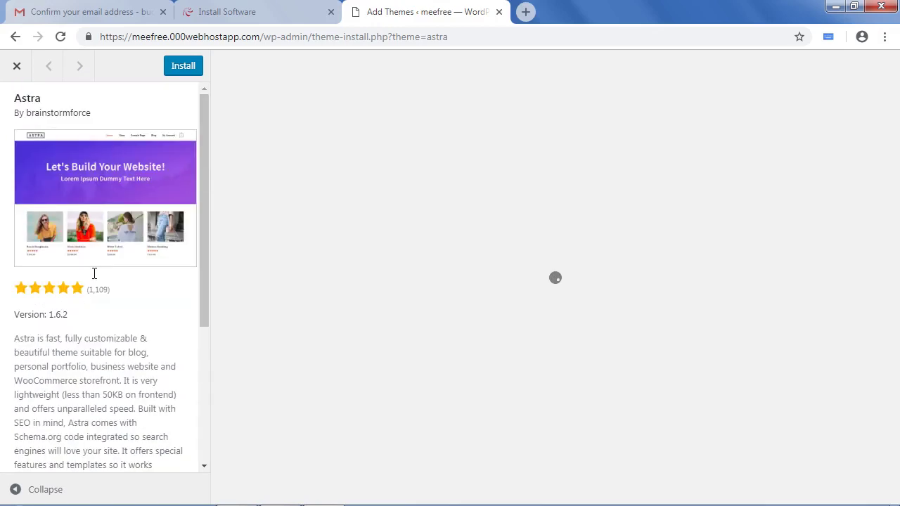
{"action": "left_click", "coordinate": [18, 68]}
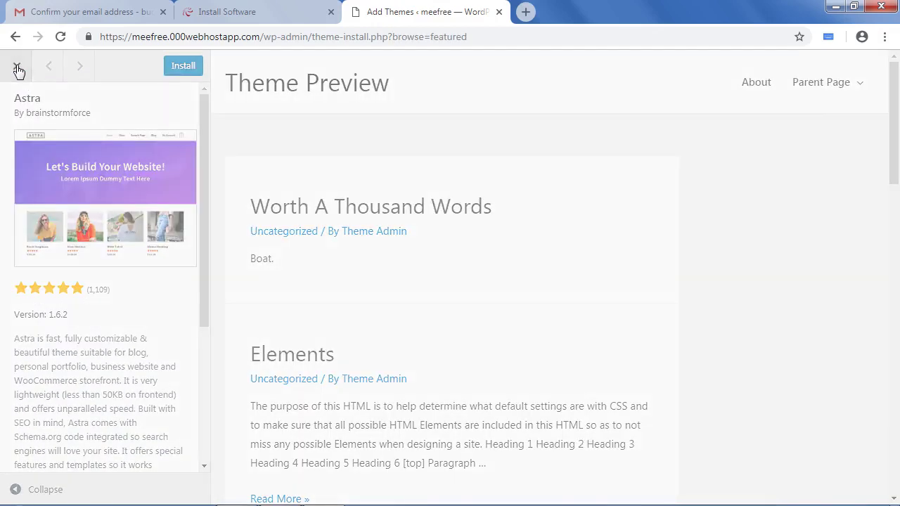
{"action": "left_click", "coordinate": [279, 344]}
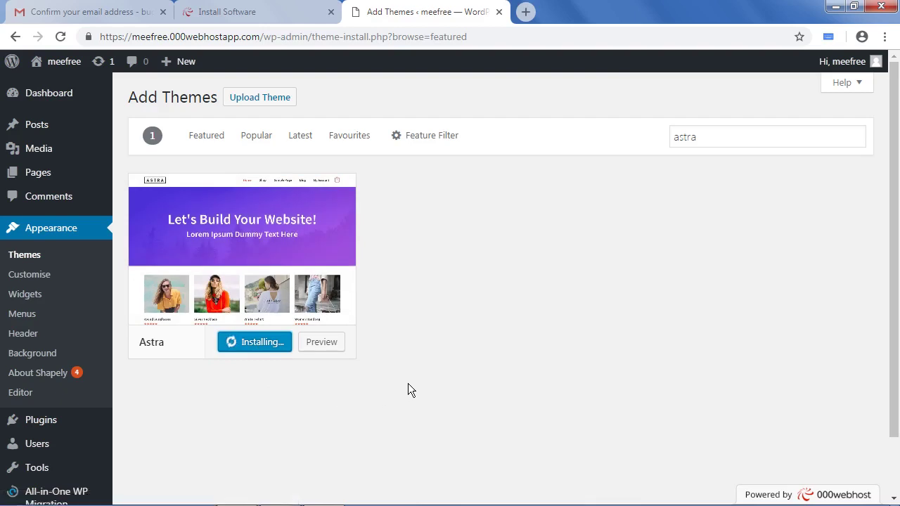
{"action": "left_click", "coordinate": [251, 344]}
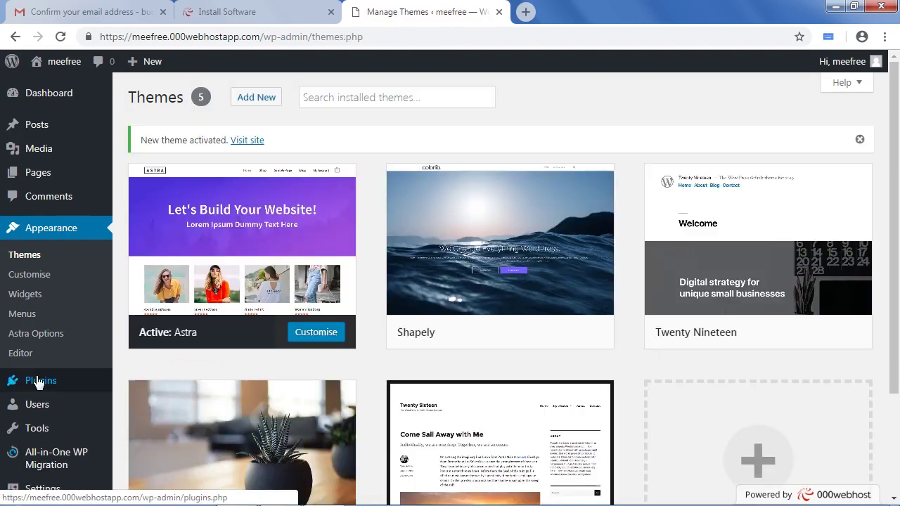
Step: Open the live site from the admin bar's Visit Site link in a new tab
{"action": "mouse_move", "coordinate": [36, 377]}
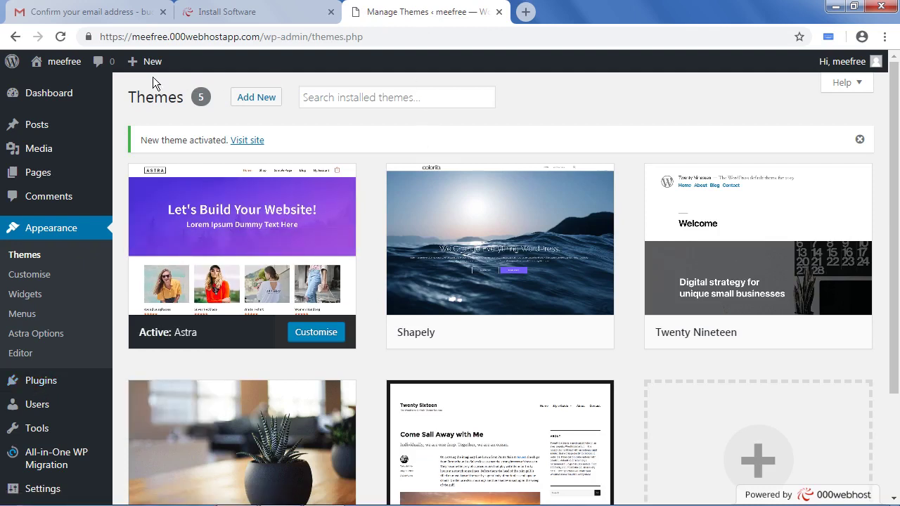
{"action": "mouse_move", "coordinate": [45, 64]}
{"action": "right_click", "coordinate": [50, 86]}
{"action": "left_click", "coordinate": [105, 98]}
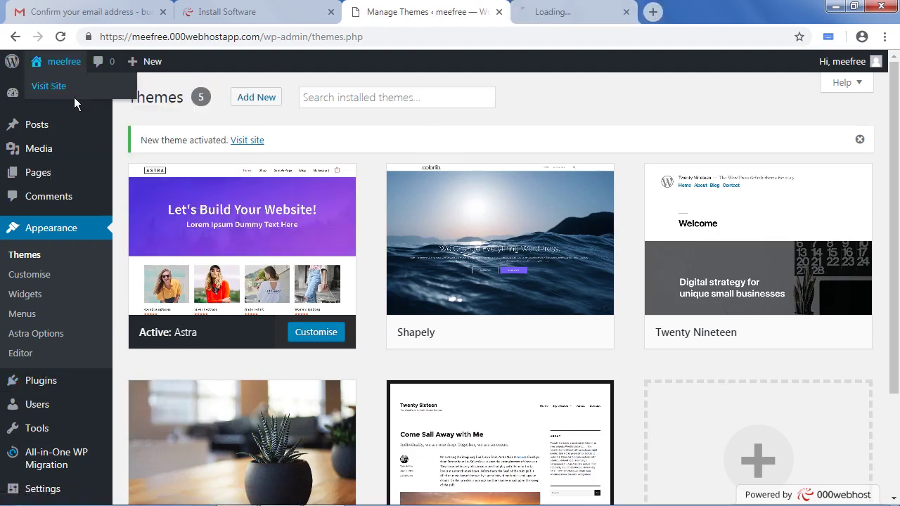
{"action": "left_click", "coordinate": [558, 12]}
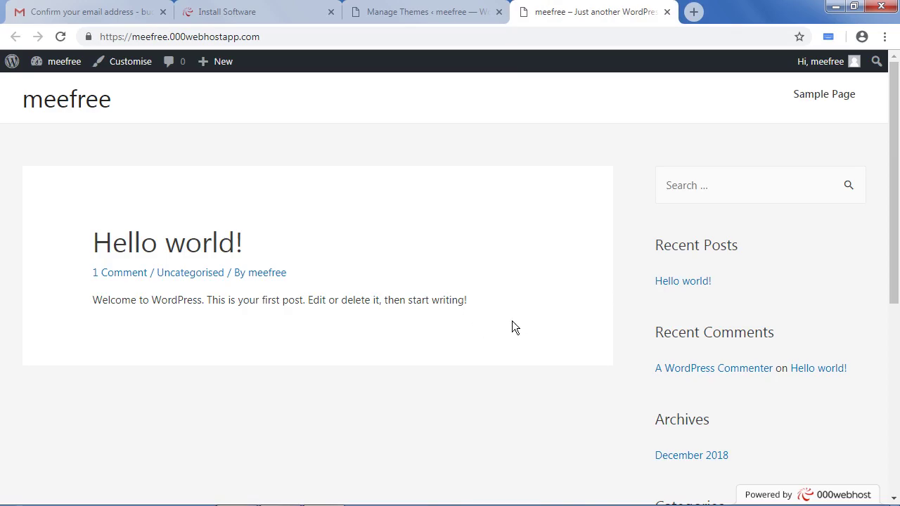
Step: Open the Hello world! post and inspect its Astra-styled footer copyright line
{"action": "left_click", "coordinate": [666, 284]}
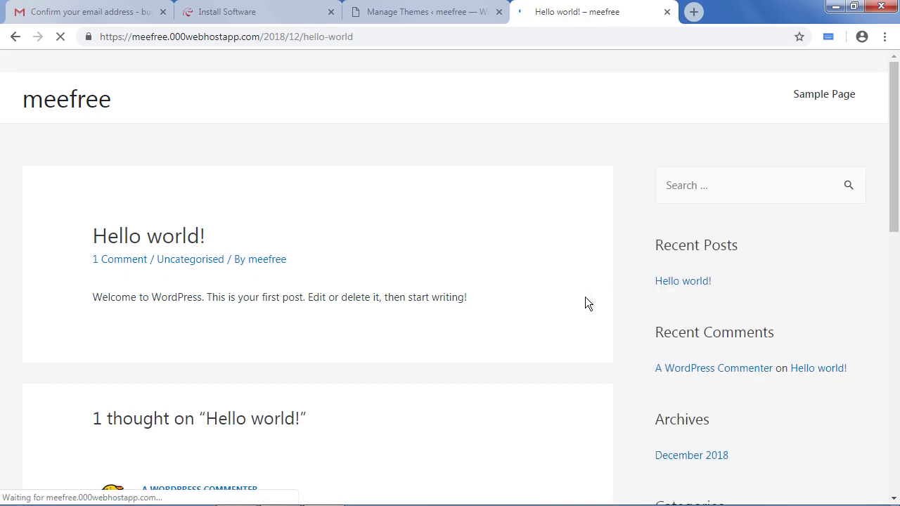
{"action": "scroll", "coordinate": [556, 325], "scroll_direction": "down", "scroll_amount": 3}
{"action": "scroll", "coordinate": [556, 322], "scroll_direction": "down", "scroll_amount": 6}
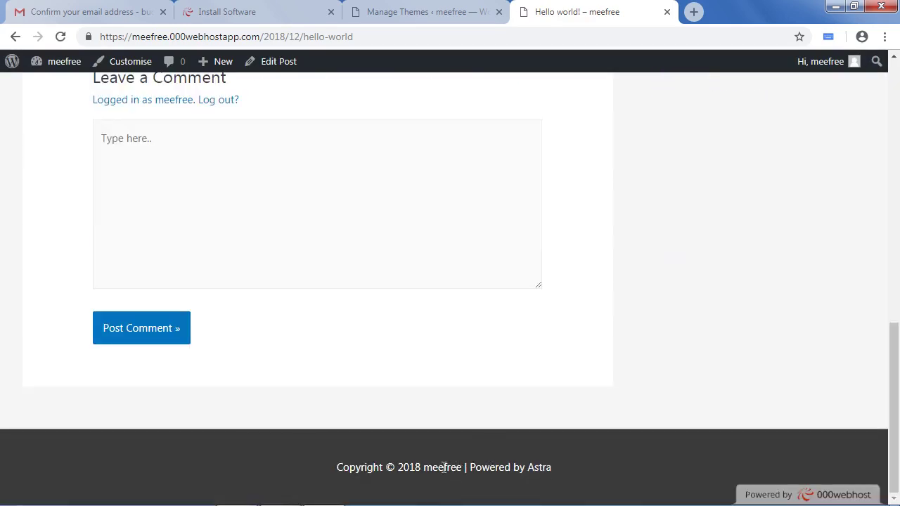
{"action": "left_click_drag", "start_coordinate": [339, 466], "coordinate": [691, 454]}
{"action": "left_click", "coordinate": [691, 451]}
{"action": "scroll", "coordinate": [623, 373], "scroll_direction": "up", "scroll_amount": 15}
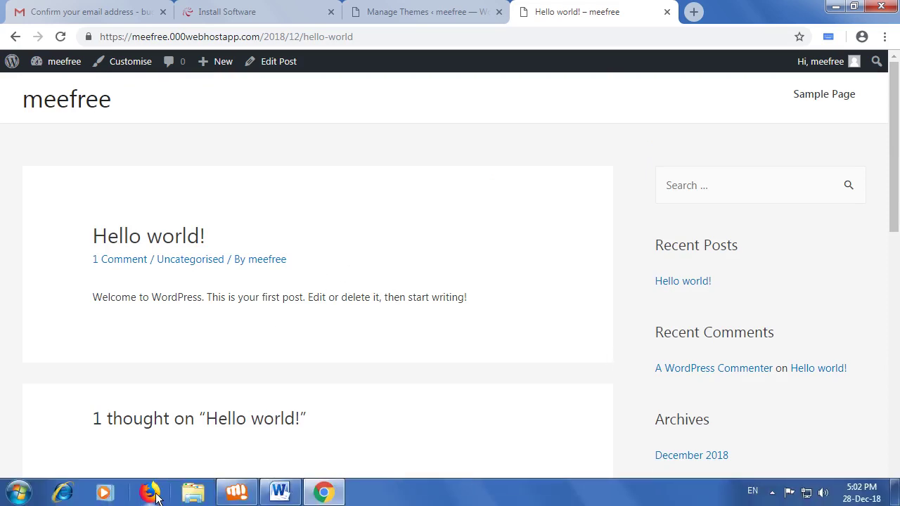
Step: Copy the Hello world! post URL from Chrome and load it in Firefox
{"action": "left_click", "coordinate": [225, 37]}
{"action": "right_click", "coordinate": [227, 35]}
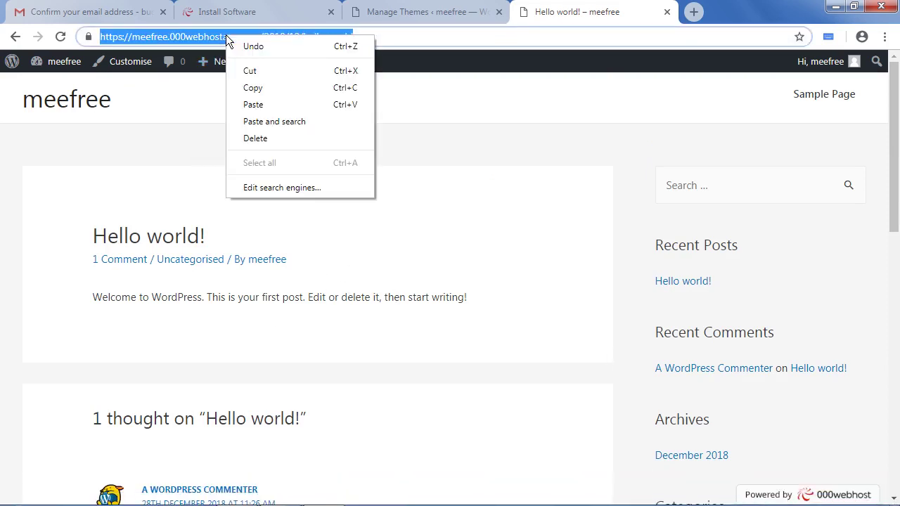
{"action": "left_click", "coordinate": [265, 87]}
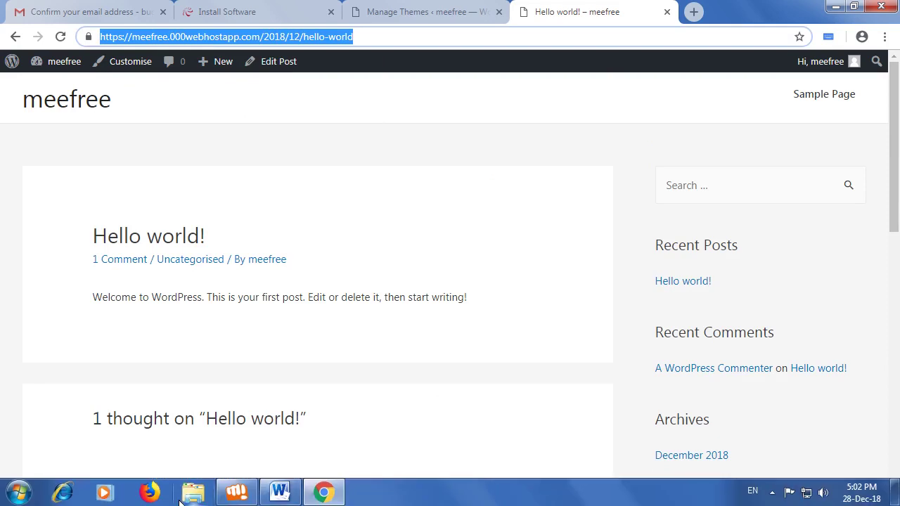
{"action": "left_click", "coordinate": [149, 492]}
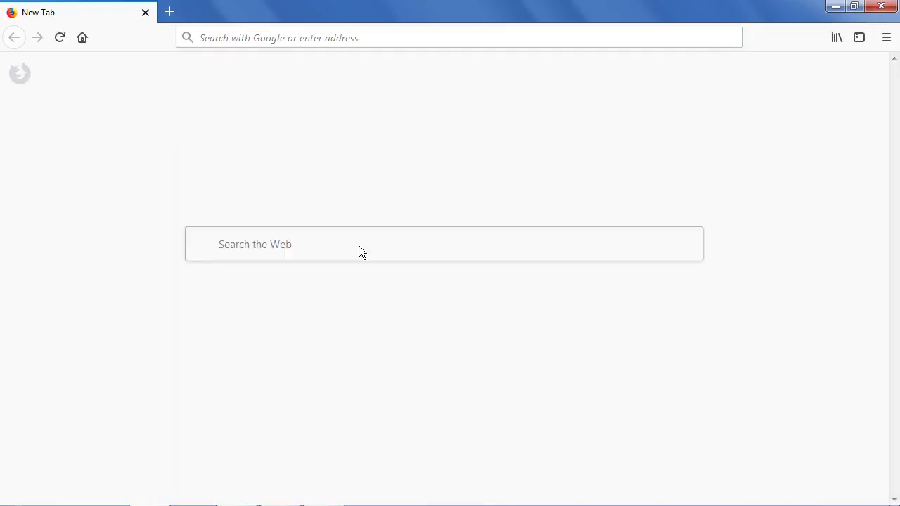
{"action": "left_click", "coordinate": [241, 38]}
{"action": "right_click", "coordinate": [241, 38]}
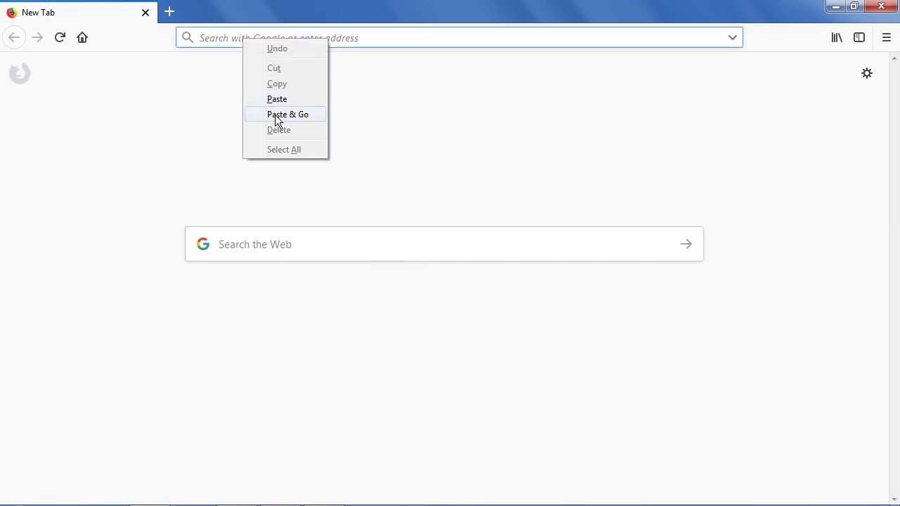
{"action": "left_click", "coordinate": [276, 114]}
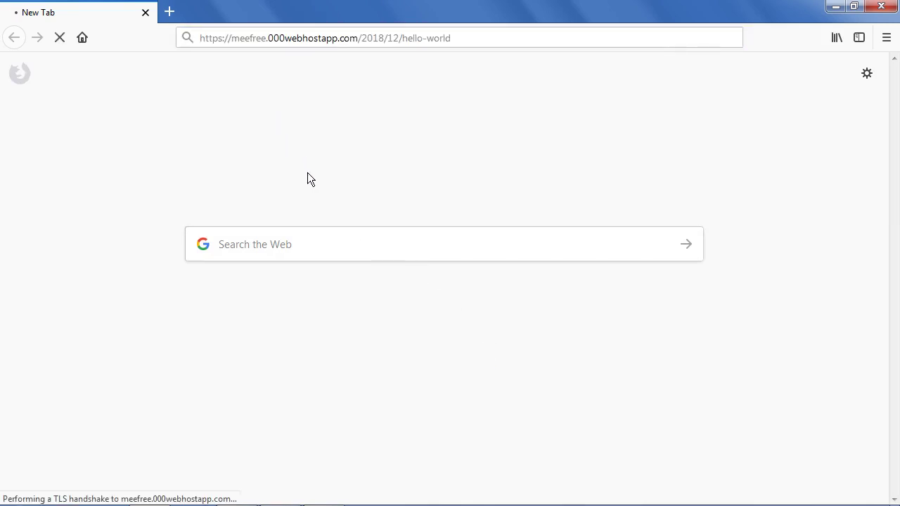
Step: Scroll the post in Firefox, then return to Chrome's Manage Themes tab
{"action": "scroll", "coordinate": [266, 331], "scroll_direction": "down", "scroll_amount": 10}
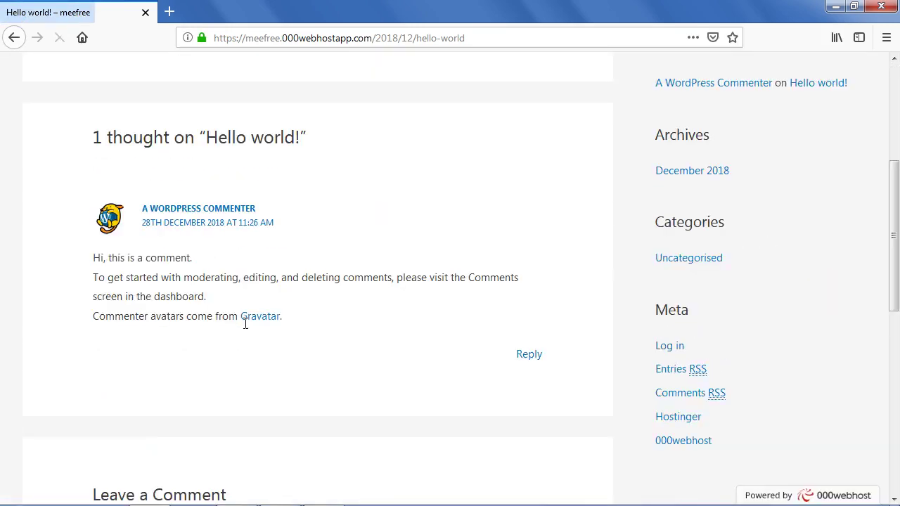
{"action": "scroll", "coordinate": [271, 334], "scroll_direction": "up", "scroll_amount": 10}
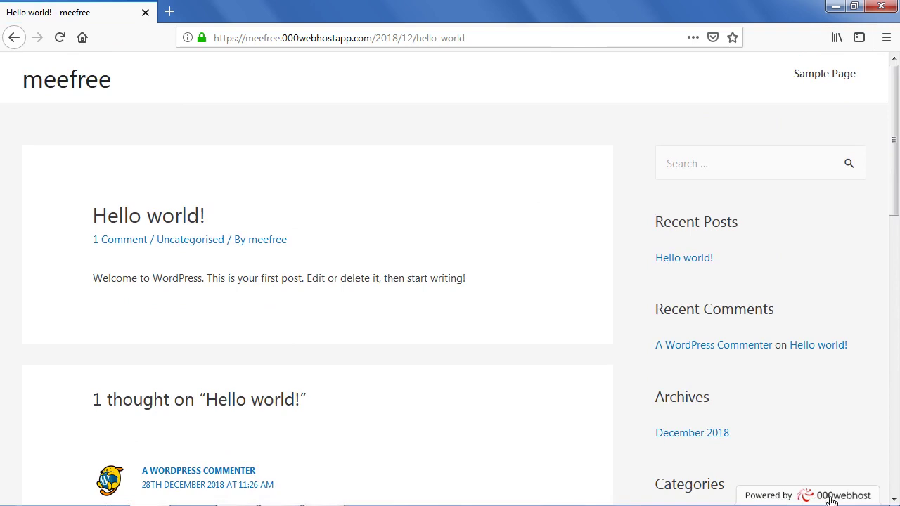
{"action": "mouse_move", "coordinate": [183, 501]}
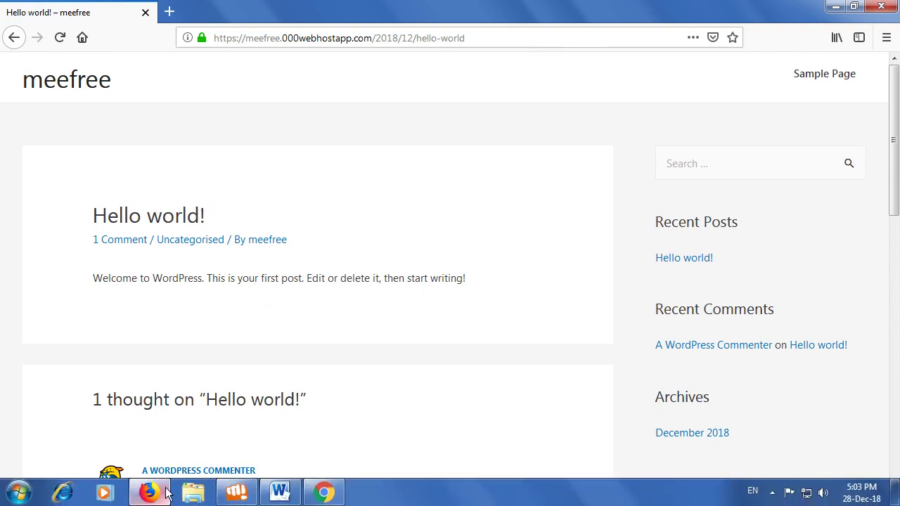
{"action": "left_click", "coordinate": [242, 496]}
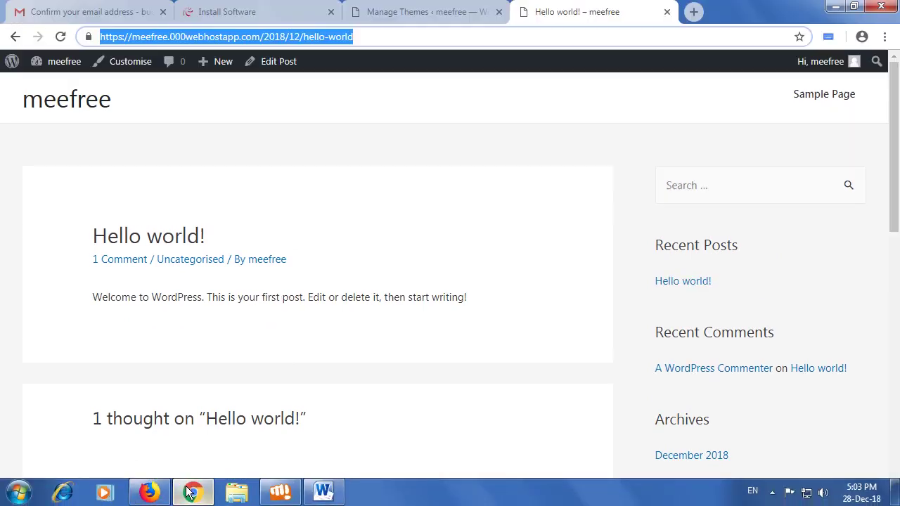
{"action": "left_click", "coordinate": [405, 9]}
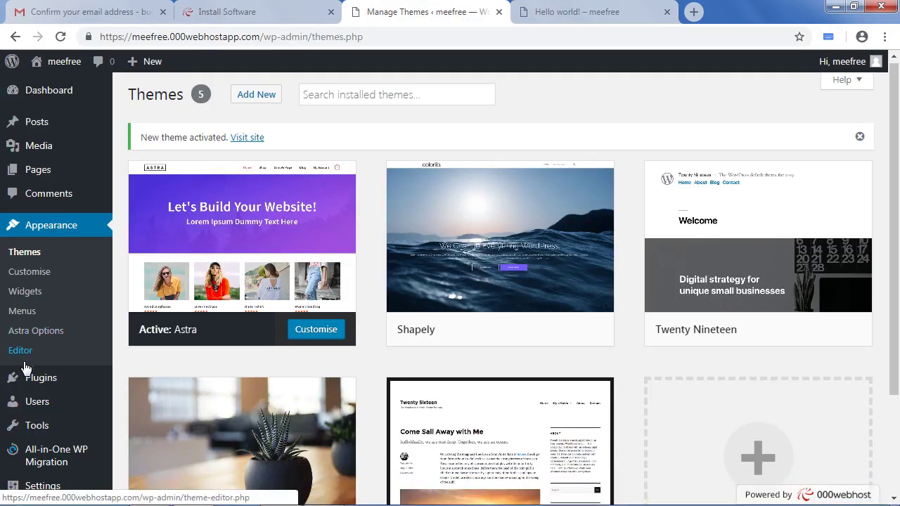
Step: Remove the Meta, Archives and Search widgets from the Main Sidebar
{"action": "scroll", "coordinate": [42, 358], "scroll_direction": "down", "scroll_amount": 1}
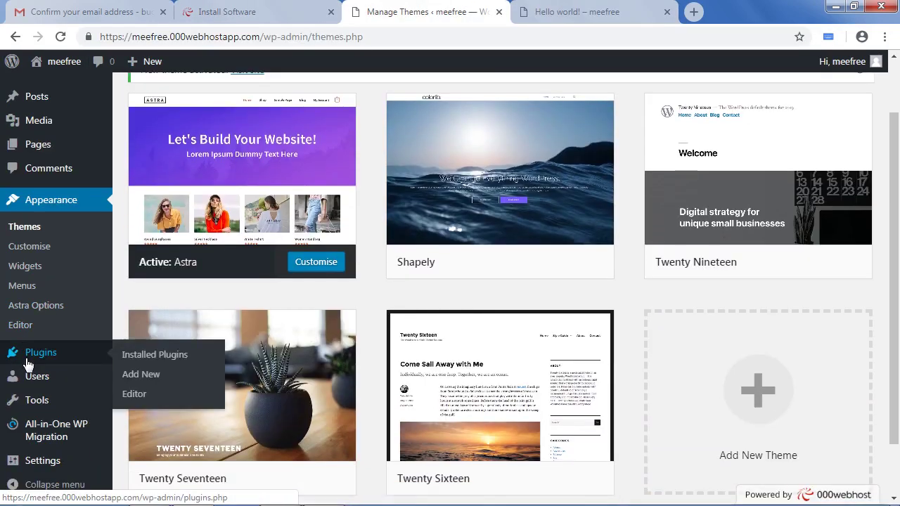
{"action": "left_click", "coordinate": [25, 267]}
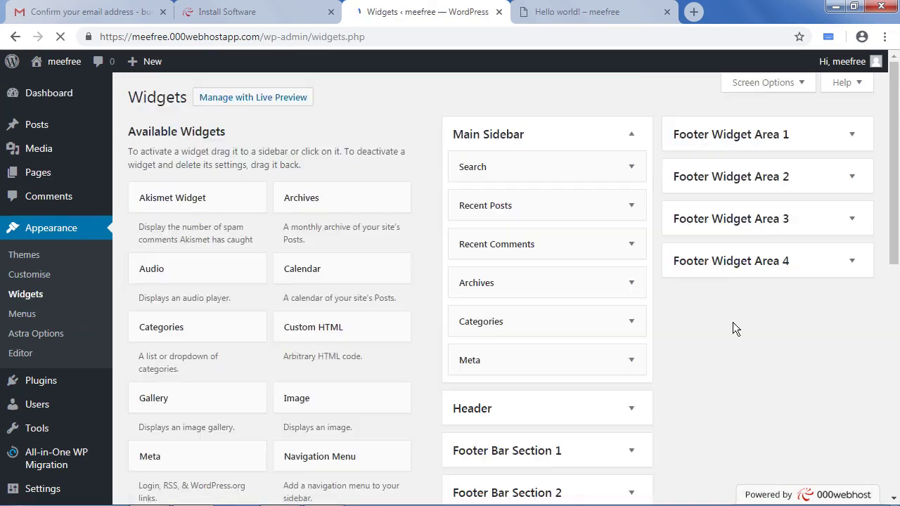
{"action": "scroll", "coordinate": [733, 322], "scroll_direction": "down", "scroll_amount": 1}
{"action": "scroll", "coordinate": [679, 293], "scroll_direction": "up", "scroll_amount": 1}
{"action": "left_click_drag", "start_coordinate": [544, 350], "coordinate": [294, 189]}
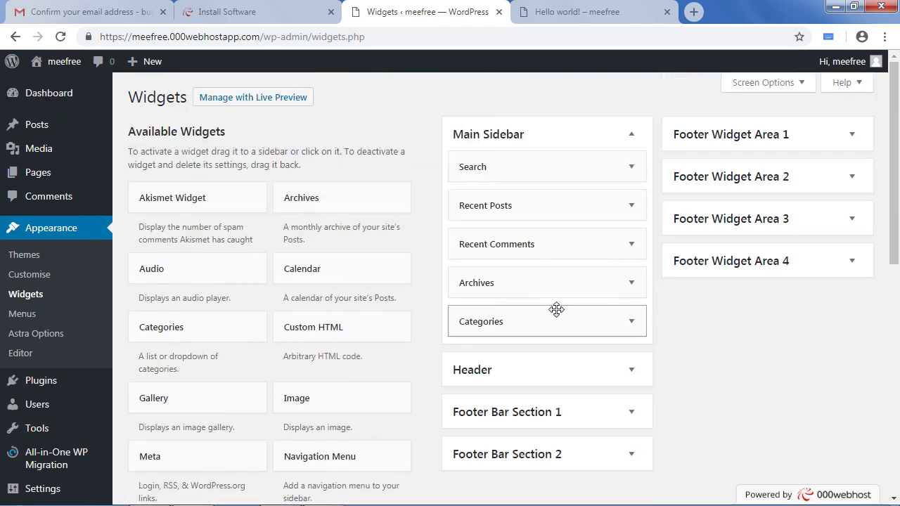
{"action": "left_click_drag", "start_coordinate": [581, 284], "coordinate": [290, 159]}
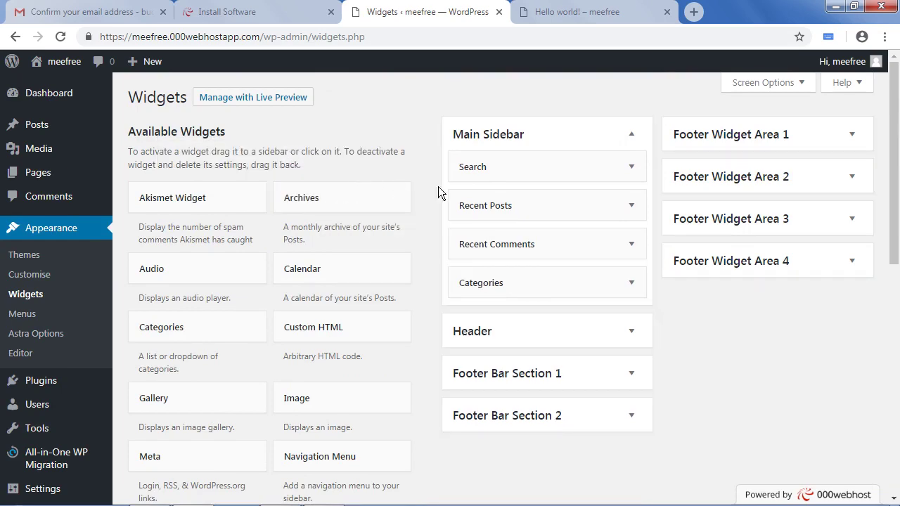
{"action": "left_click_drag", "start_coordinate": [539, 162], "coordinate": [223, 127]}
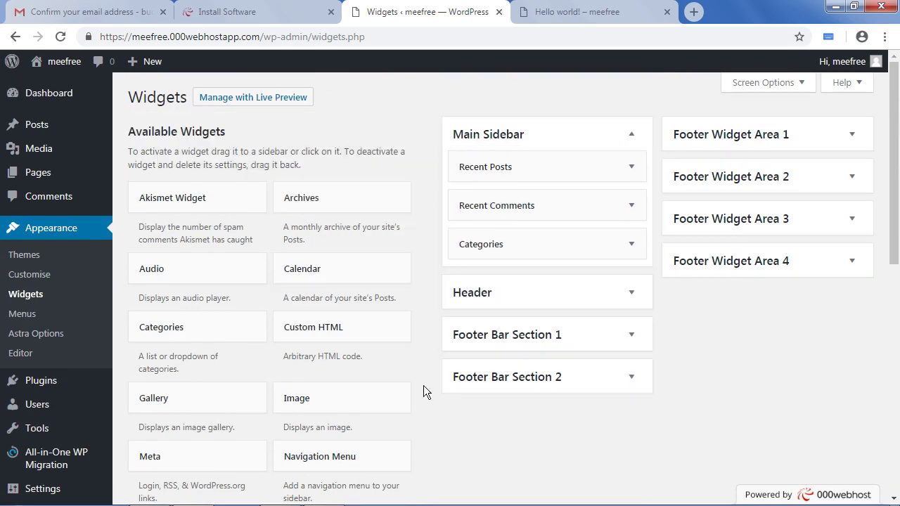
Step: Check the Hello world! post tab, then return to the Widgets page
{"action": "left_click", "coordinate": [566, 12]}
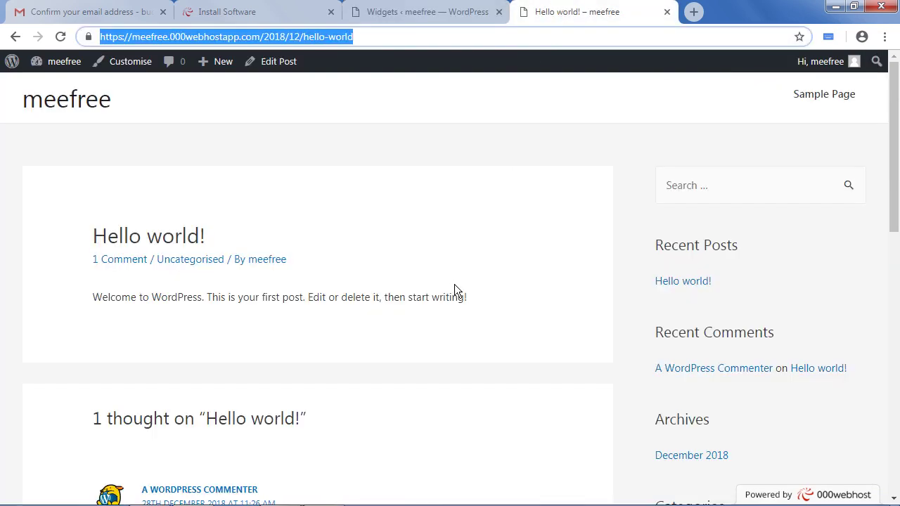
{"action": "scroll", "coordinate": [454, 284], "scroll_direction": "down", "scroll_amount": 10}
{"action": "scroll", "coordinate": [454, 285], "scroll_direction": "up", "scroll_amount": 10}
{"action": "left_click", "coordinate": [409, 12]}
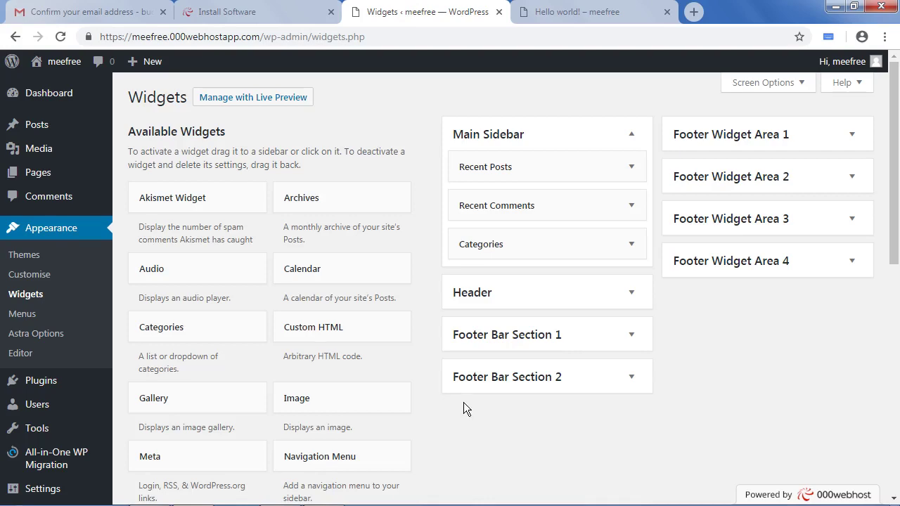
{"action": "scroll", "coordinate": [450, 397], "scroll_direction": "down", "scroll_amount": 2}
Step: Find AddToAny Share Buttons under Add New, install and activate it, then open its settings
{"action": "mouse_move", "coordinate": [19, 462]}
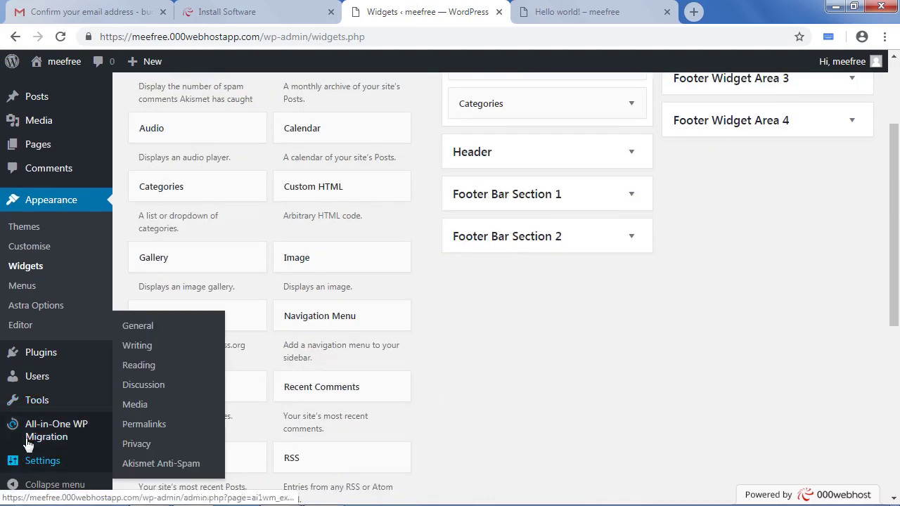
{"action": "left_click", "coordinate": [35, 352]}
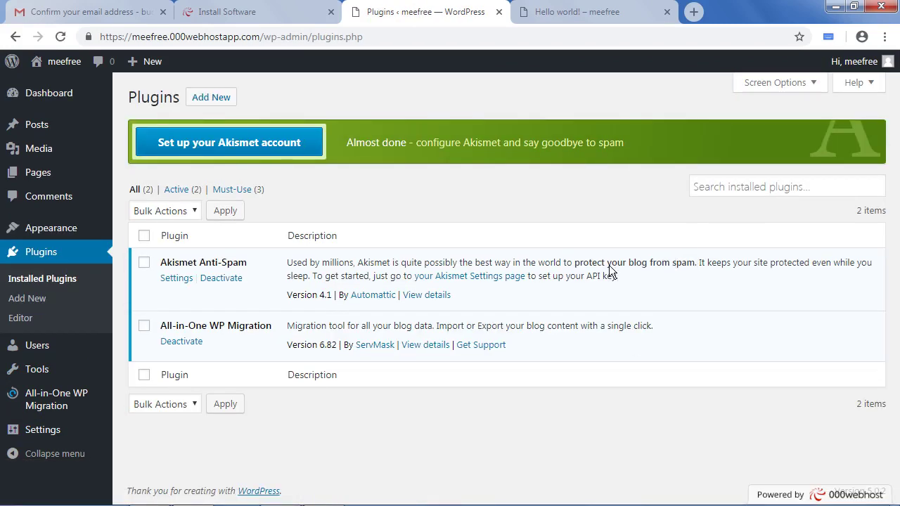
{"action": "left_click", "coordinate": [208, 97]}
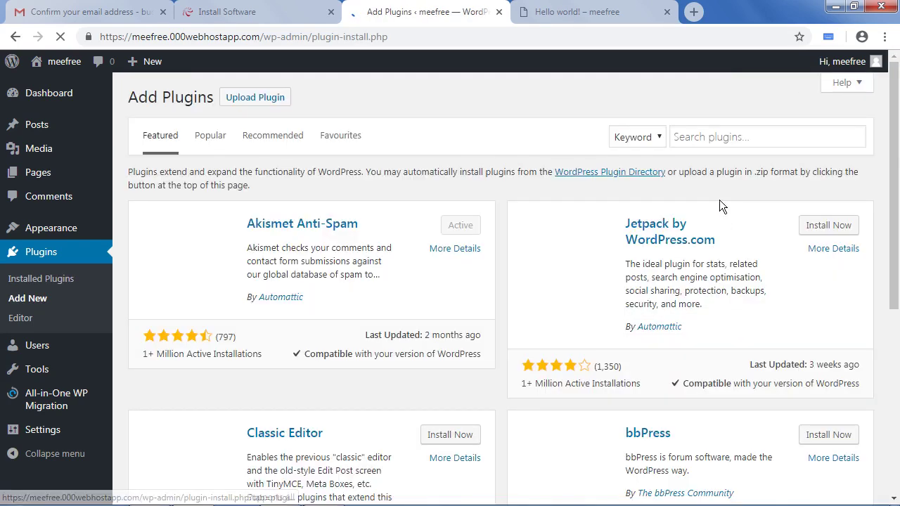
{"action": "left_click", "coordinate": [702, 138]}
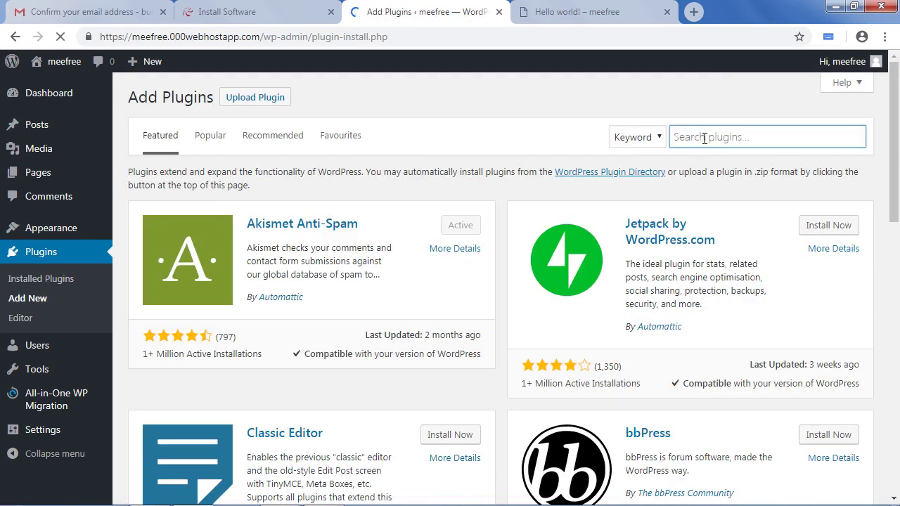
{"action": "type", "text": "add any"}
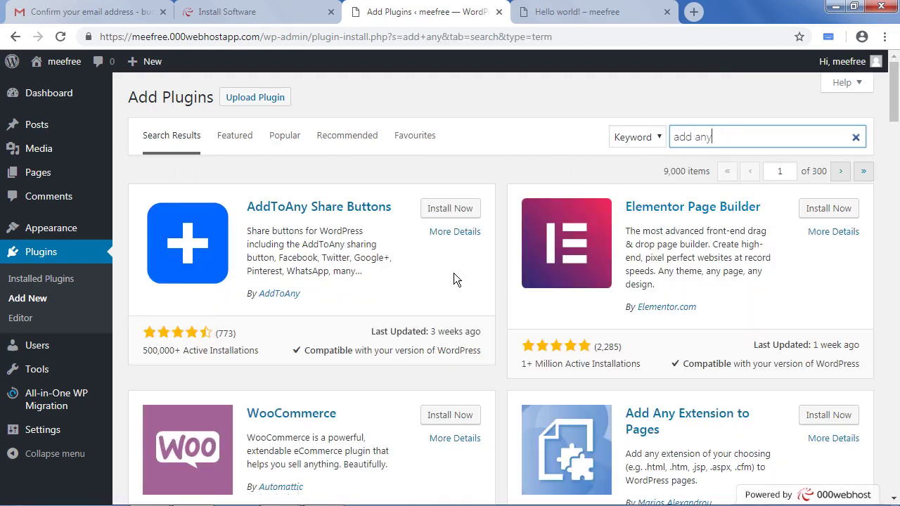
{"action": "left_click", "coordinate": [450, 208]}
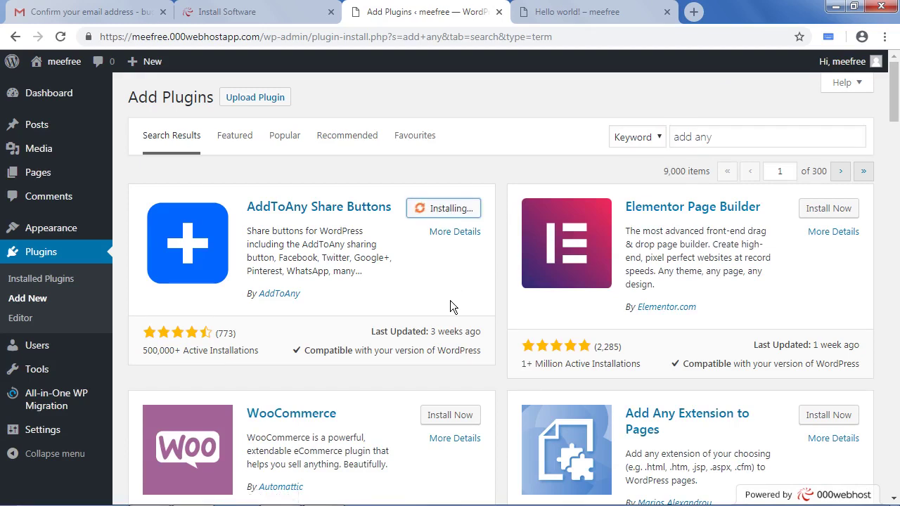
{"action": "left_click", "coordinate": [447, 211]}
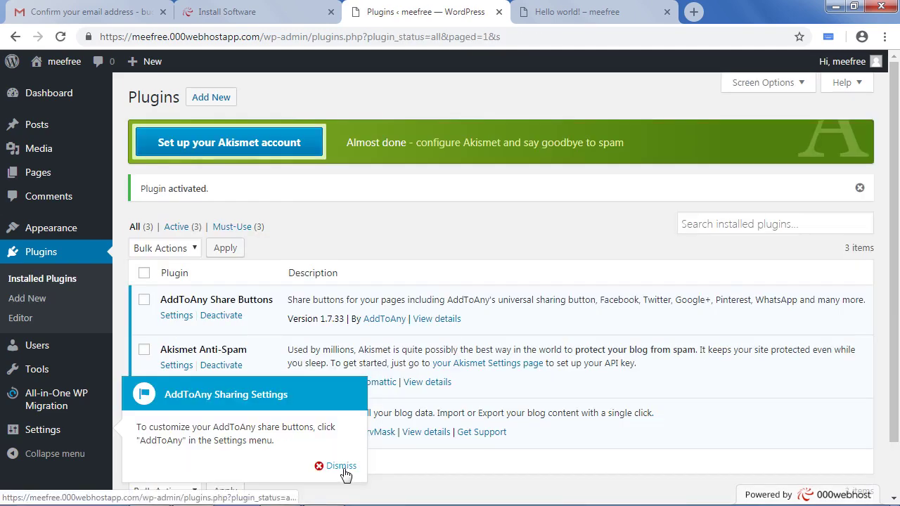
{"action": "left_click", "coordinate": [337, 462]}
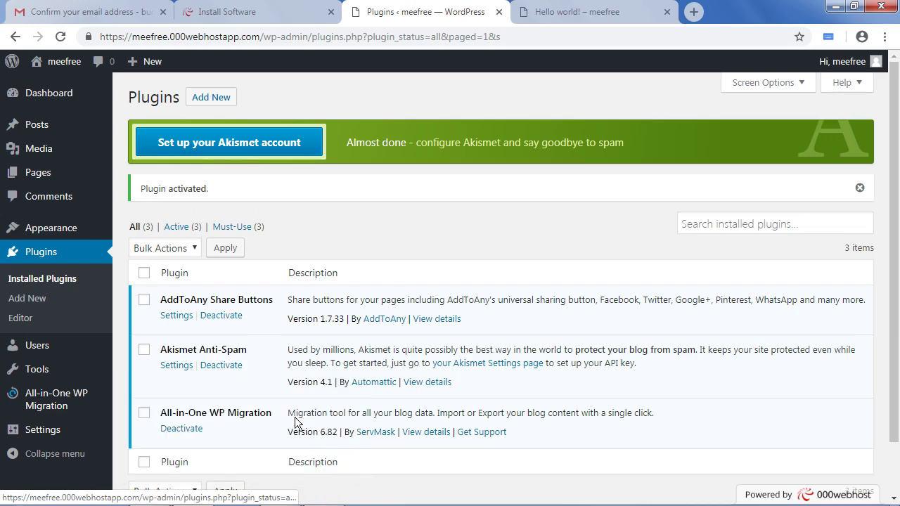
{"action": "left_click", "coordinate": [177, 315]}
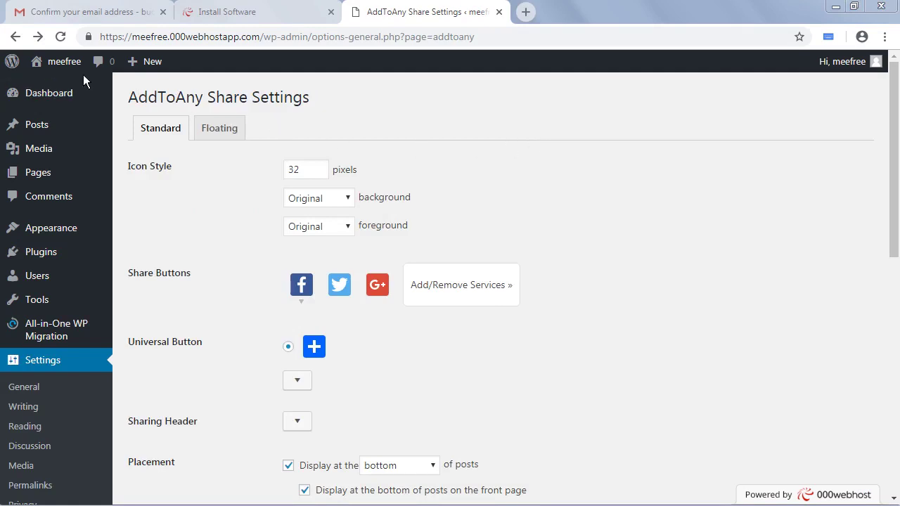
{"action": "mouse_move", "coordinate": [56, 62]}
{"action": "right_click", "coordinate": [49, 87]}
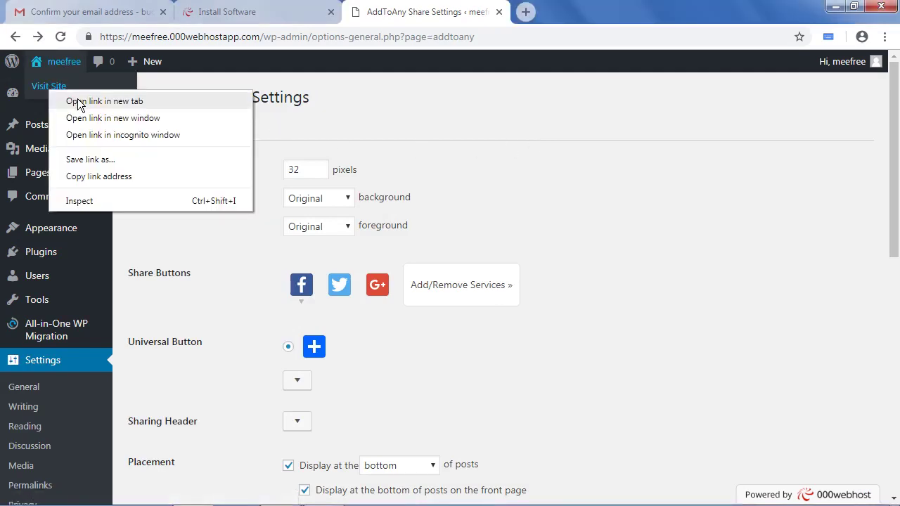
{"action": "left_click", "coordinate": [78, 101]}
{"action": "left_click", "coordinate": [576, 12]}
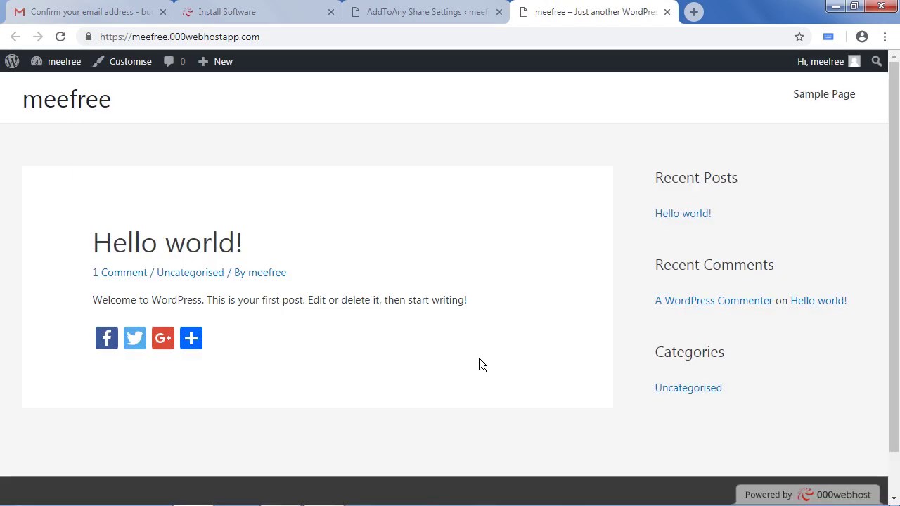
{"action": "left_click", "coordinate": [198, 245]}
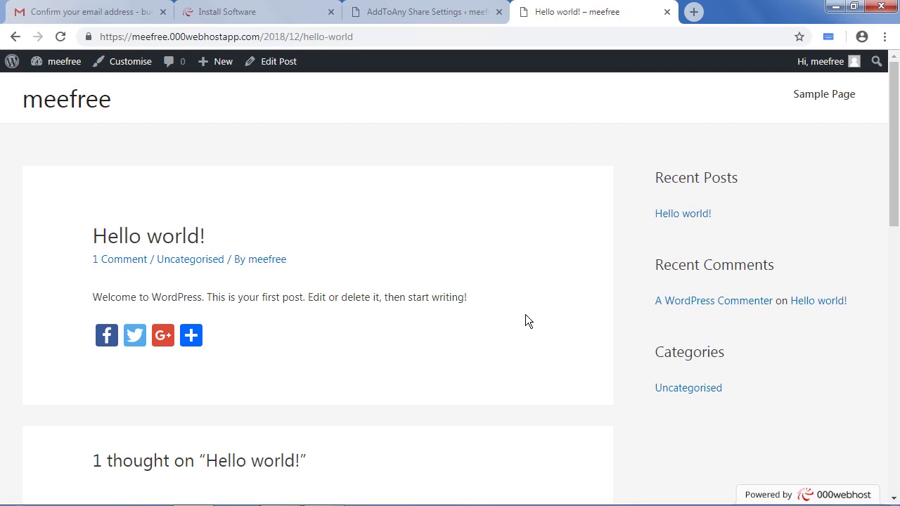
{"action": "scroll", "coordinate": [525, 320], "scroll_direction": "down", "scroll_amount": 2}
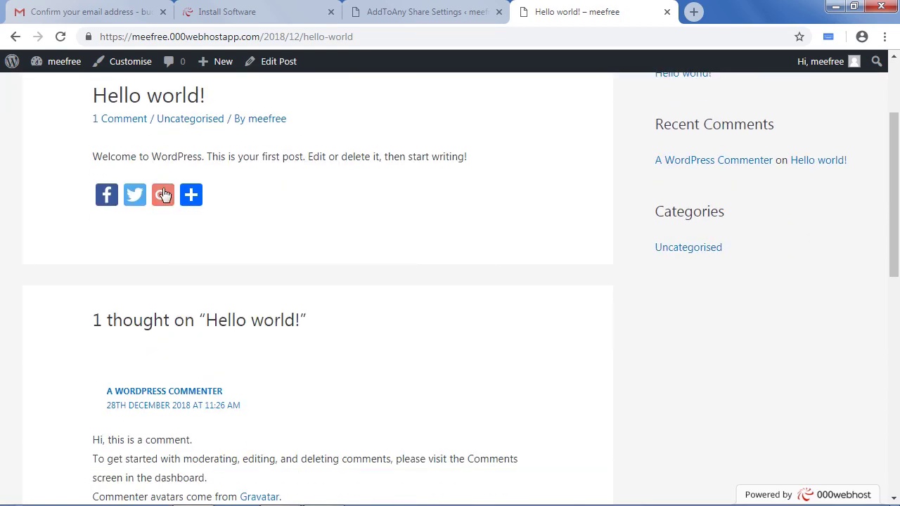
{"action": "mouse_move", "coordinate": [191, 197]}
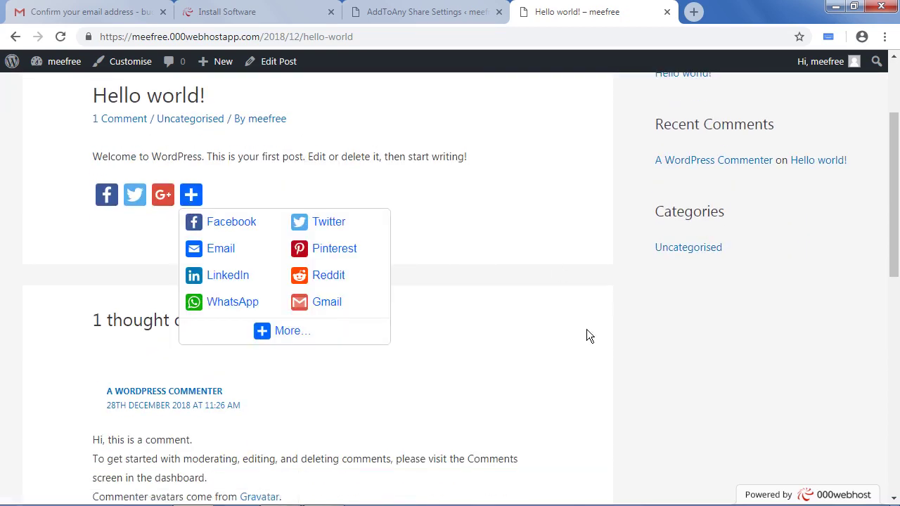
{"action": "scroll", "coordinate": [587, 332], "scroll_direction": "down", "scroll_amount": 8}
{"action": "left_click_drag", "start_coordinate": [337, 468], "coordinate": [588, 453]}
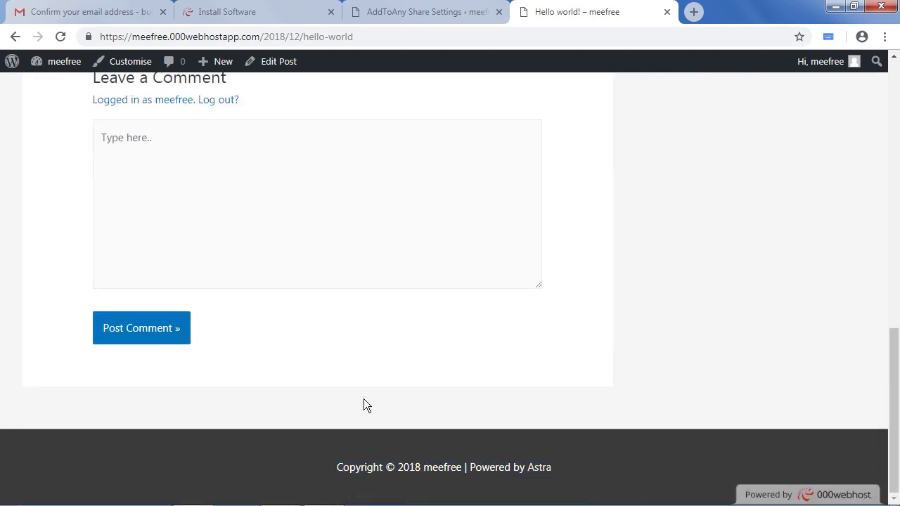
{"action": "scroll", "coordinate": [363, 399], "scroll_direction": "up", "scroll_amount": 10}
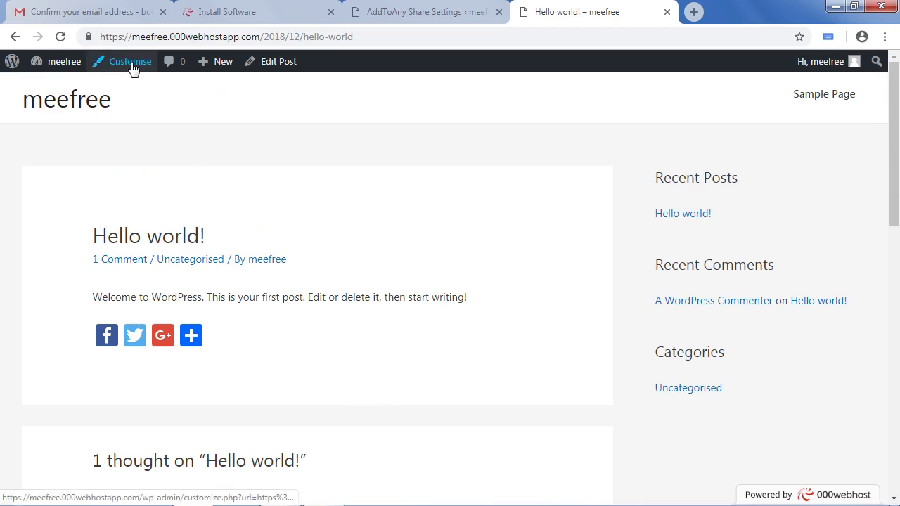
{"action": "left_click", "coordinate": [665, 13]}
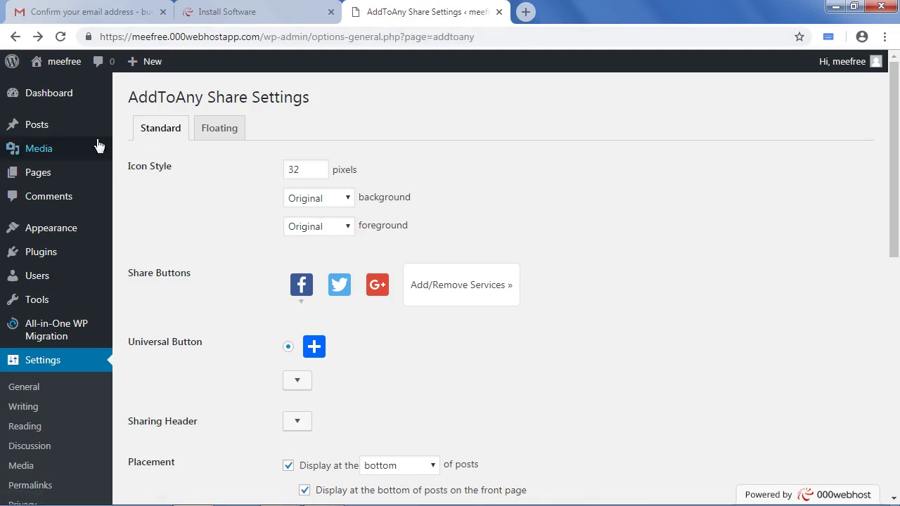
Step: Log out of WordPress from the admin bar's account menu and close the login tab
{"action": "left_click", "coordinate": [60, 90]}
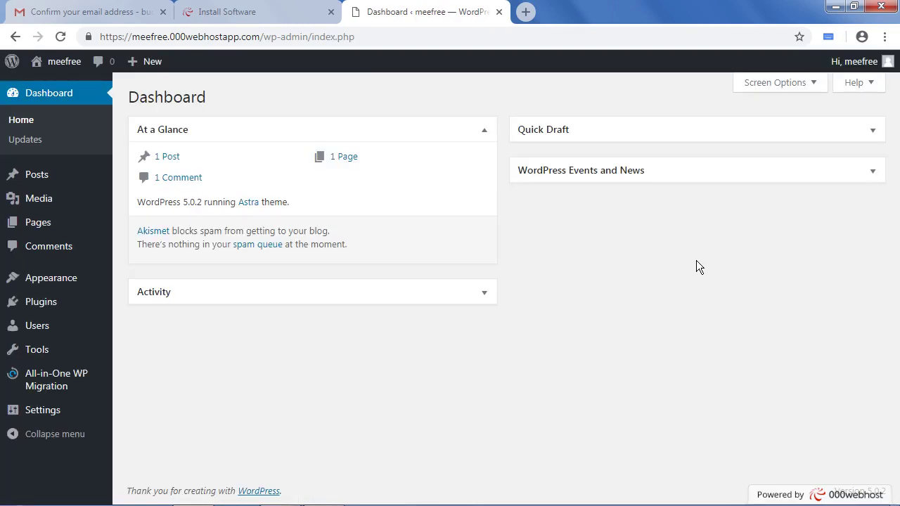
{"action": "mouse_move", "coordinate": [866, 64]}
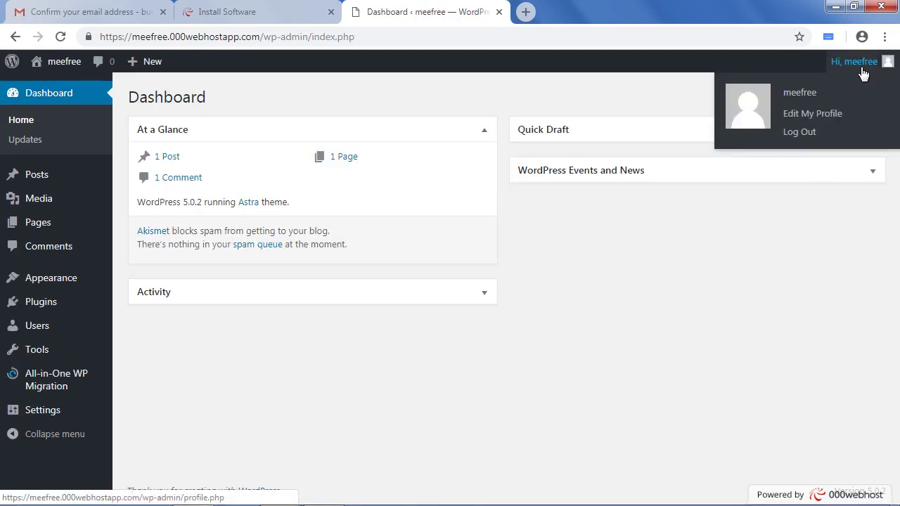
{"action": "left_click", "coordinate": [799, 133]}
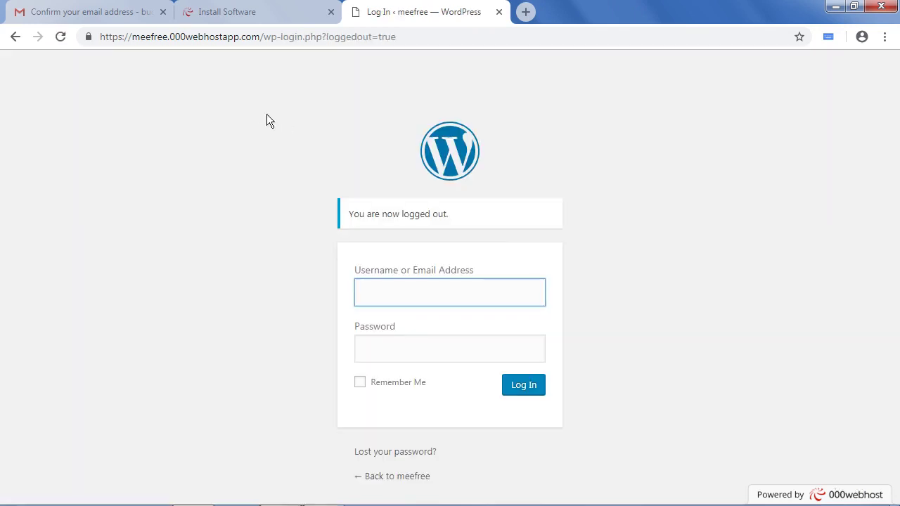
{"action": "left_click", "coordinate": [499, 11]}
Step: Close the Settings dropdown and go to My websites from the account menu
{"action": "scroll", "coordinate": [597, 206], "scroll_direction": "up", "scroll_amount": 2}
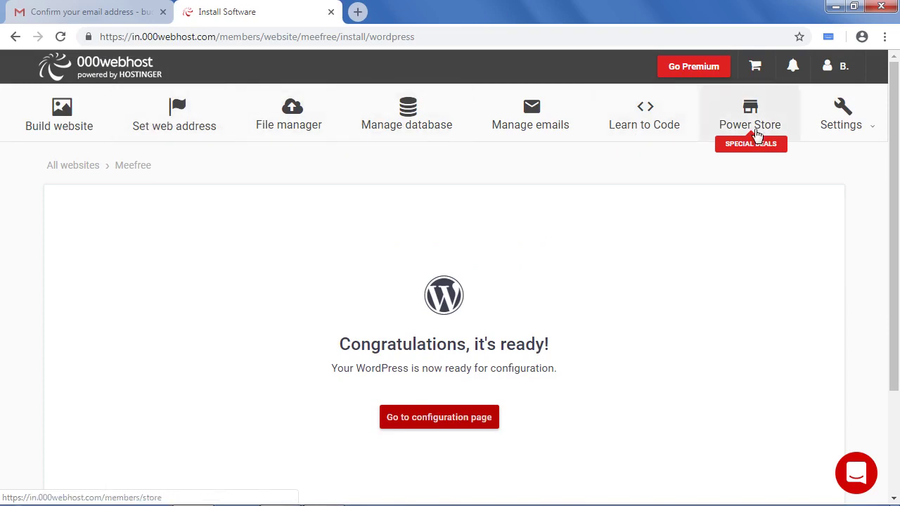
{"action": "mouse_move", "coordinate": [838, 113]}
{"action": "mouse_move", "coordinate": [846, 67]}
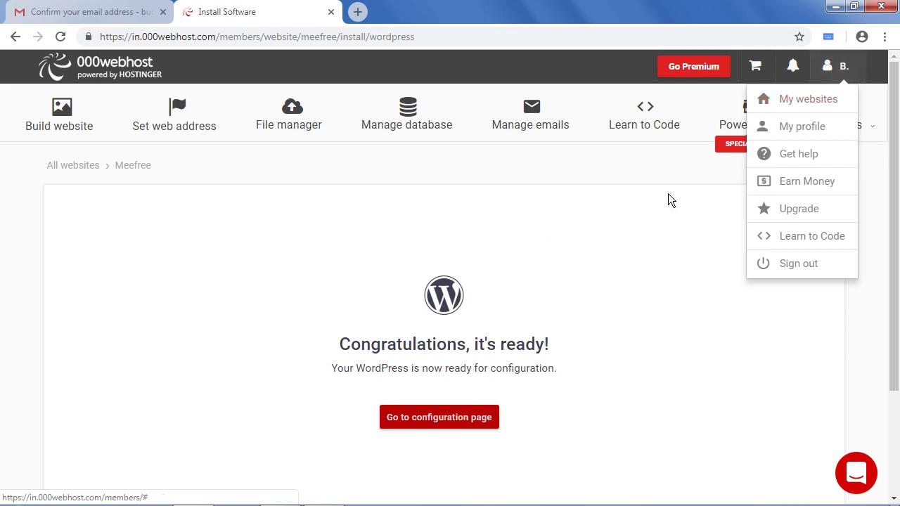
{"action": "mouse_move", "coordinate": [867, 137]}
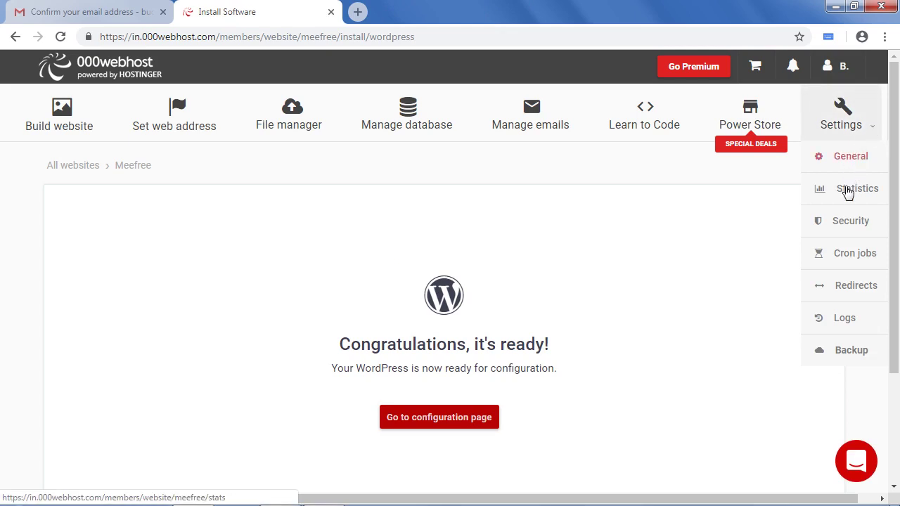
{"action": "left_click", "coordinate": [729, 281]}
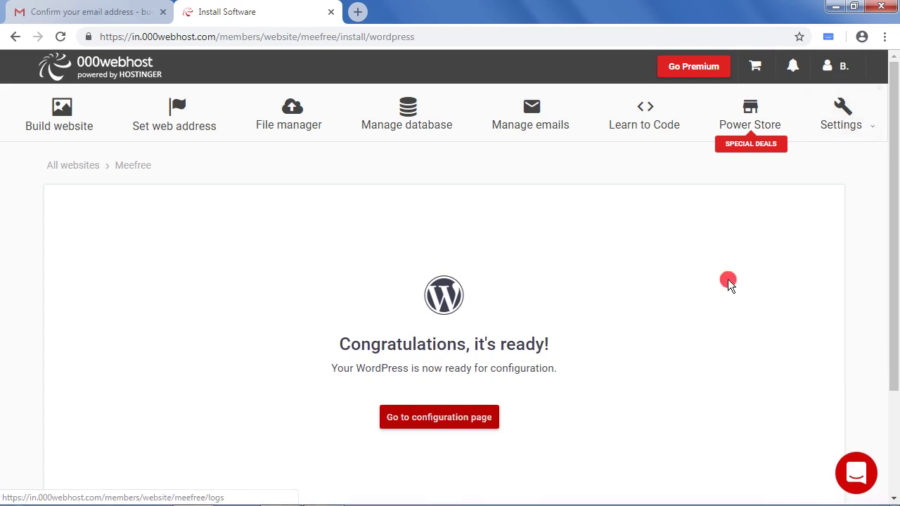
{"action": "left_click", "coordinate": [845, 66]}
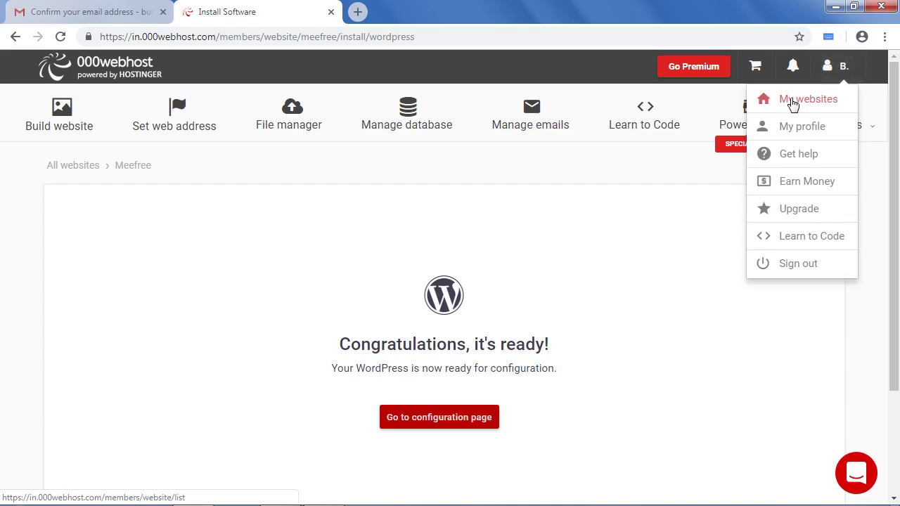
{"action": "left_click", "coordinate": [792, 104]}
Step: Review the websites list, then sign out of the 000webhost account
{"action": "scroll", "coordinate": [476, 264], "scroll_direction": "down", "scroll_amount": 4}
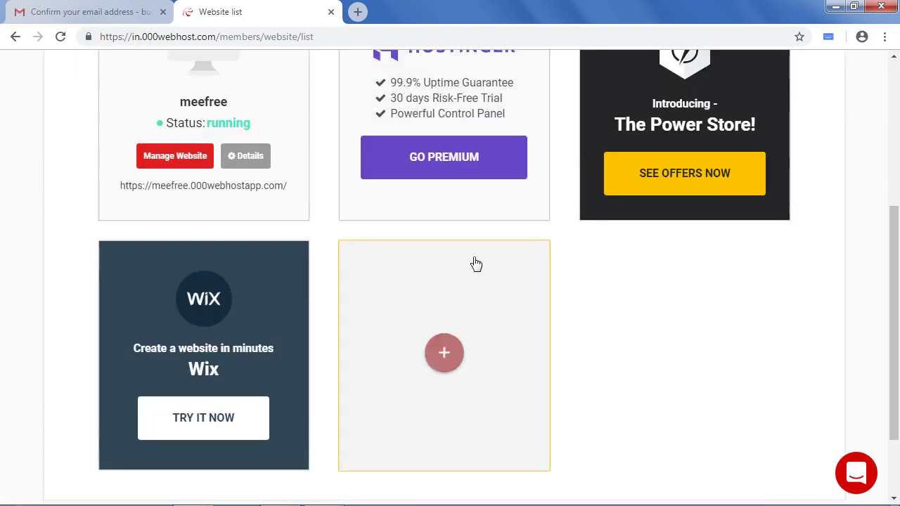
{"action": "scroll", "coordinate": [464, 266], "scroll_direction": "down", "scroll_amount": 1}
{"action": "scroll", "coordinate": [323, 331], "scroll_direction": "down", "scroll_amount": 1}
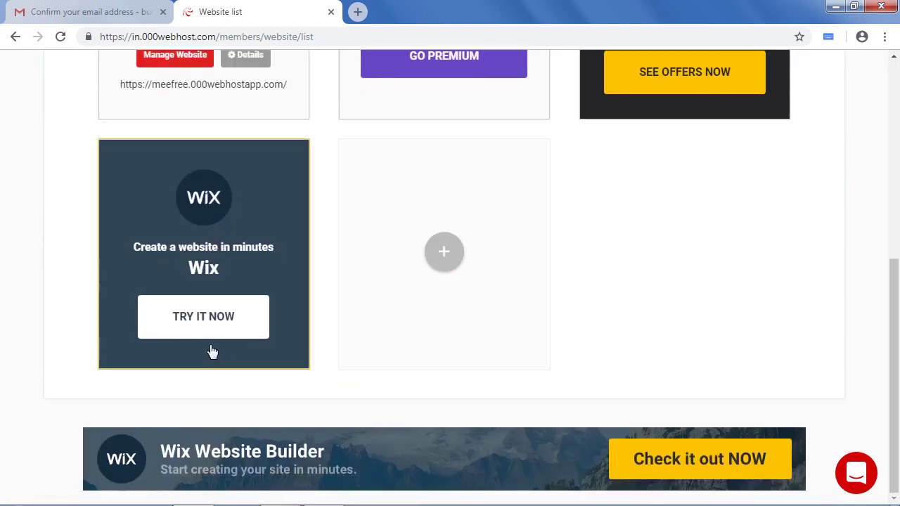
{"action": "scroll", "coordinate": [340, 265], "scroll_direction": "up", "scroll_amount": 4}
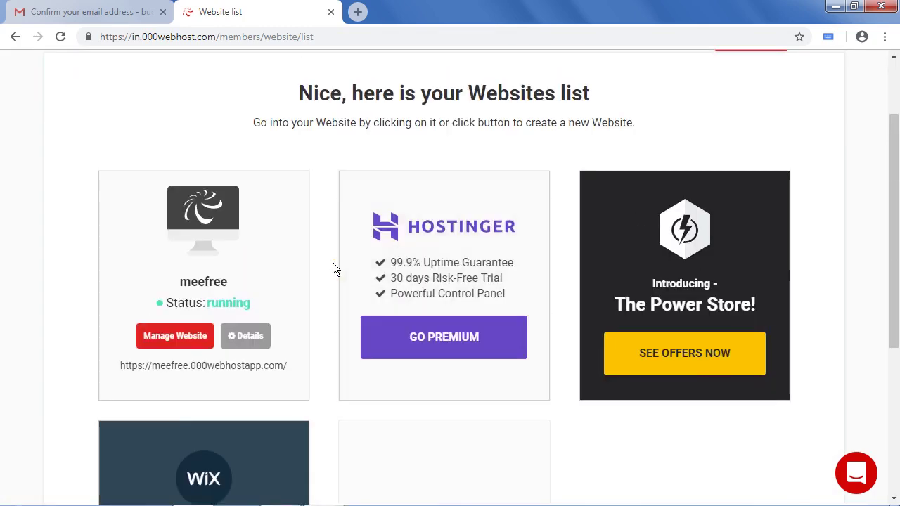
{"action": "scroll", "coordinate": [334, 267], "scroll_direction": "up", "scroll_amount": 2}
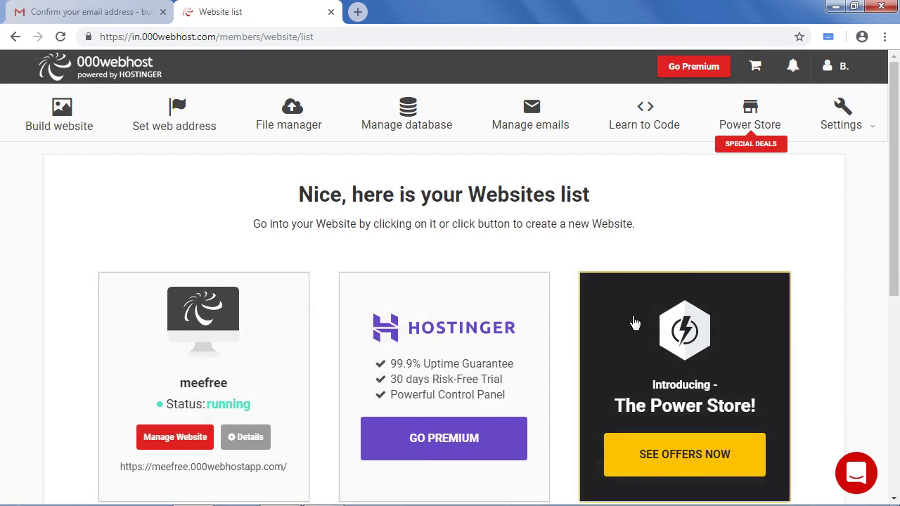
{"action": "left_click", "coordinate": [849, 71]}
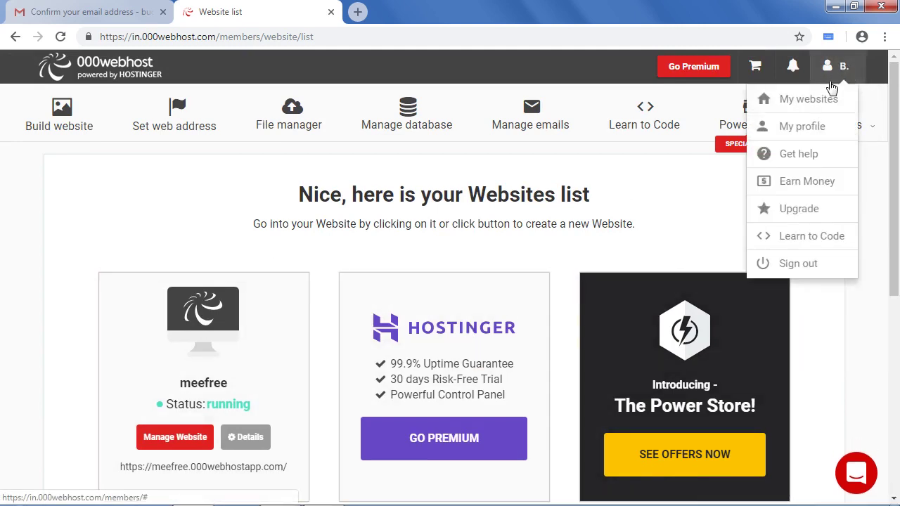
{"action": "left_click", "coordinate": [792, 266]}
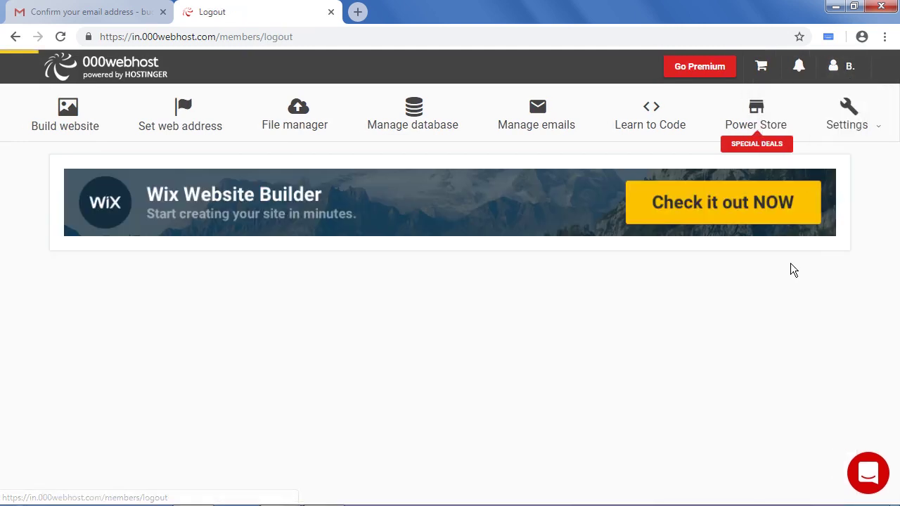